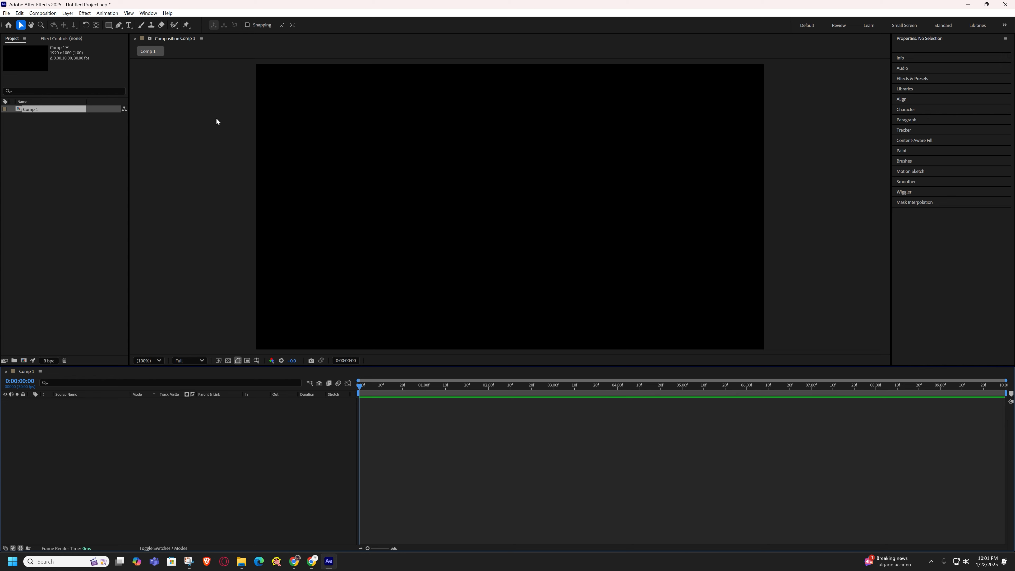
Draw a red rectangle of about 362 by 208 px and move it close to the centre of the composition.
left_click(106, 25)
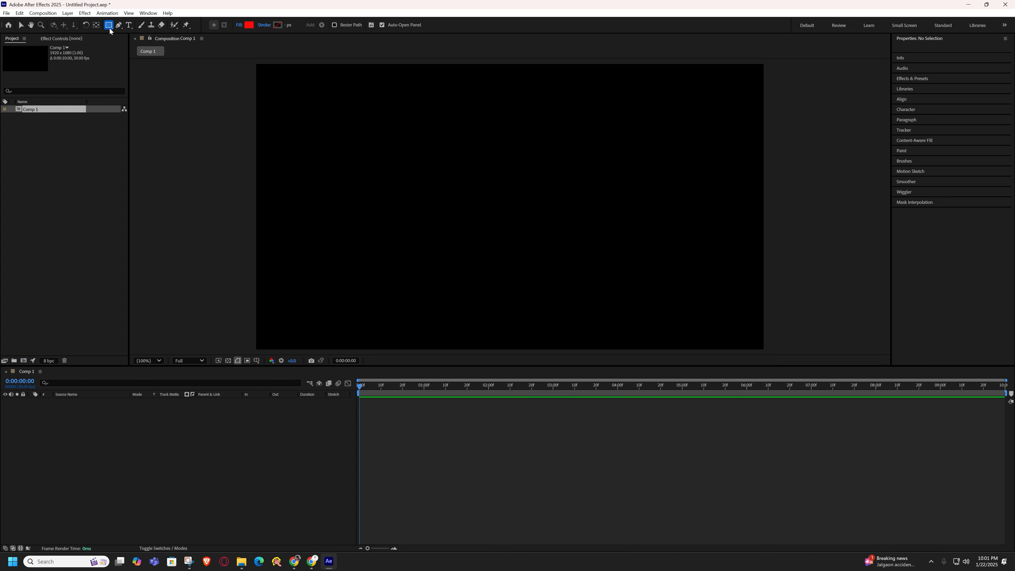
left_click_drag(407, 152, 504, 207)
key("v")
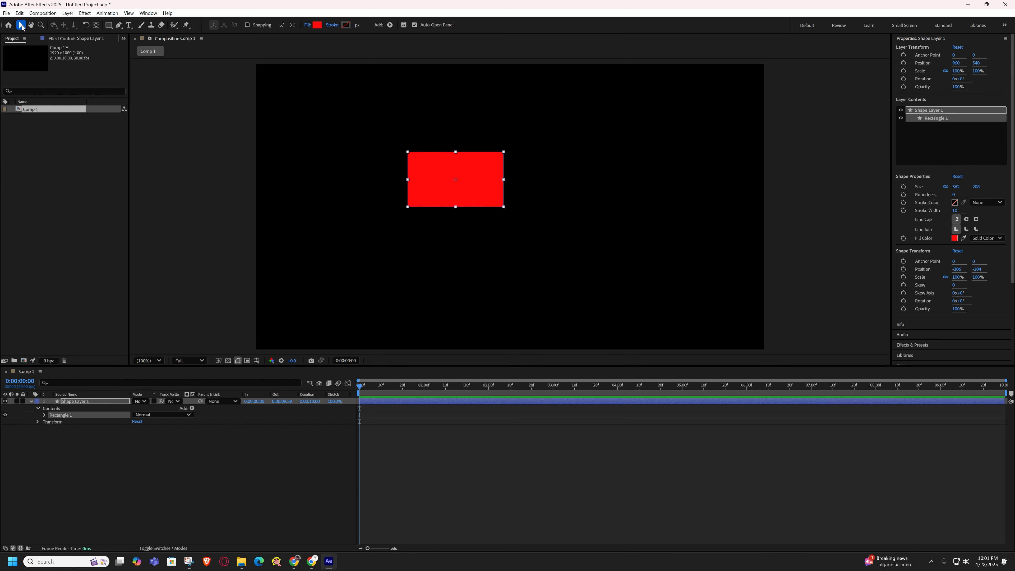
left_click_drag(428, 179, 475, 201)
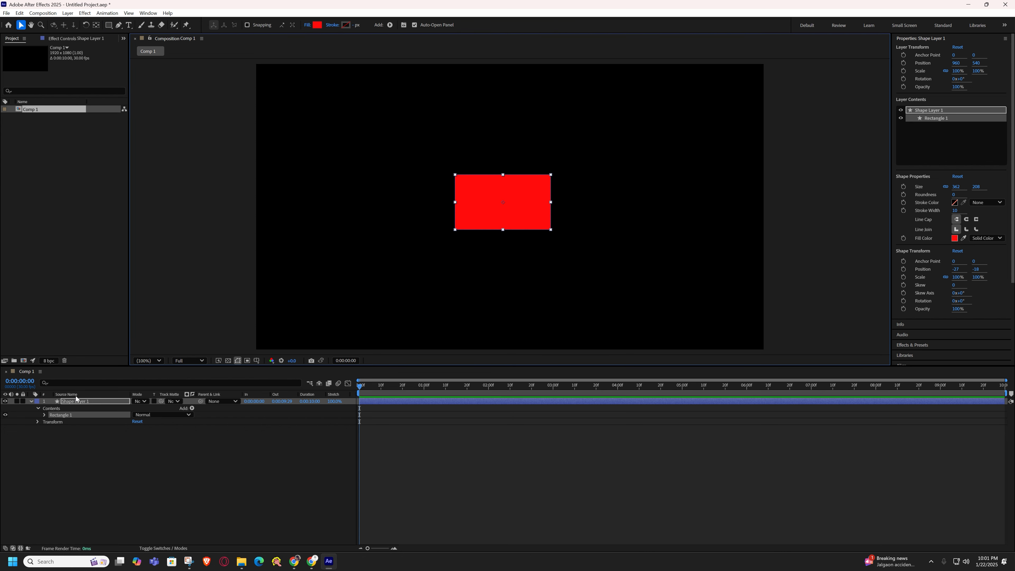
Centre the shape layer's anchor point on the rectangle and collapse the layer's properties.
left_click(78, 402)
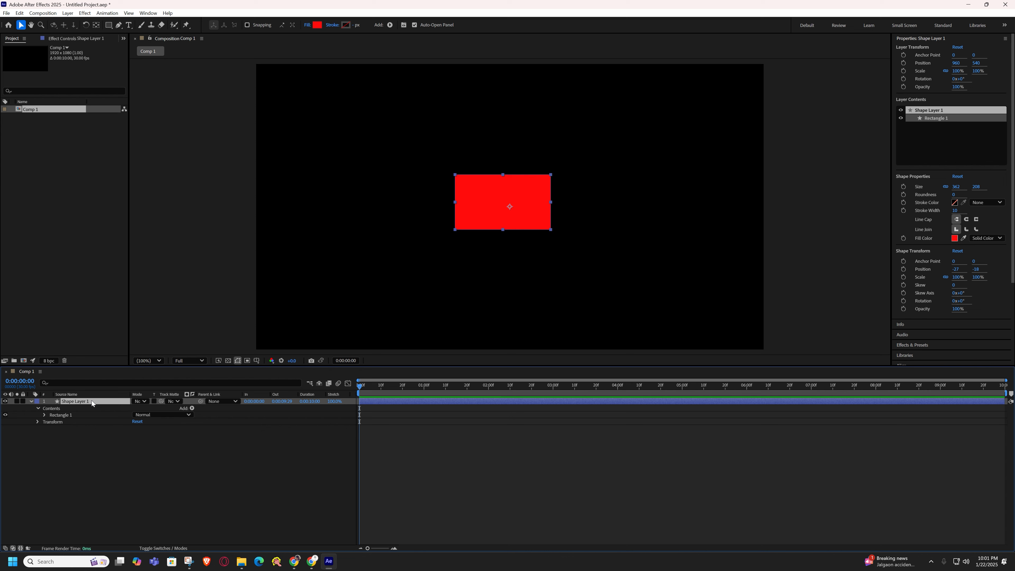
key("ctrl+alt+Home")
left_click(31, 401)
left_click(78, 429)
left_click(84, 401)
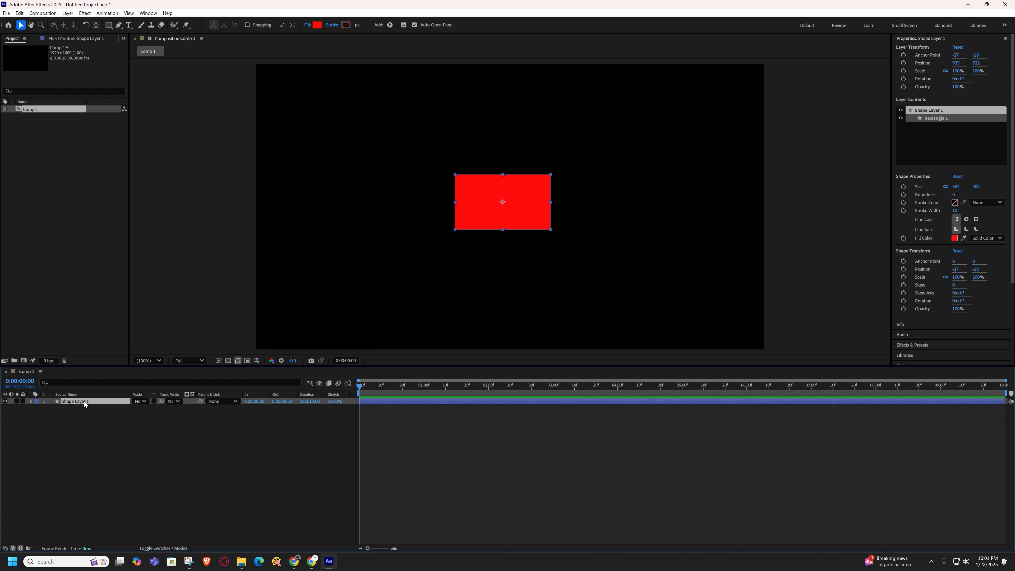
Reveal only the shape layer's Position property and shift its X value to 947.
key("p")
left_click_drag(138, 408, 143, 412)
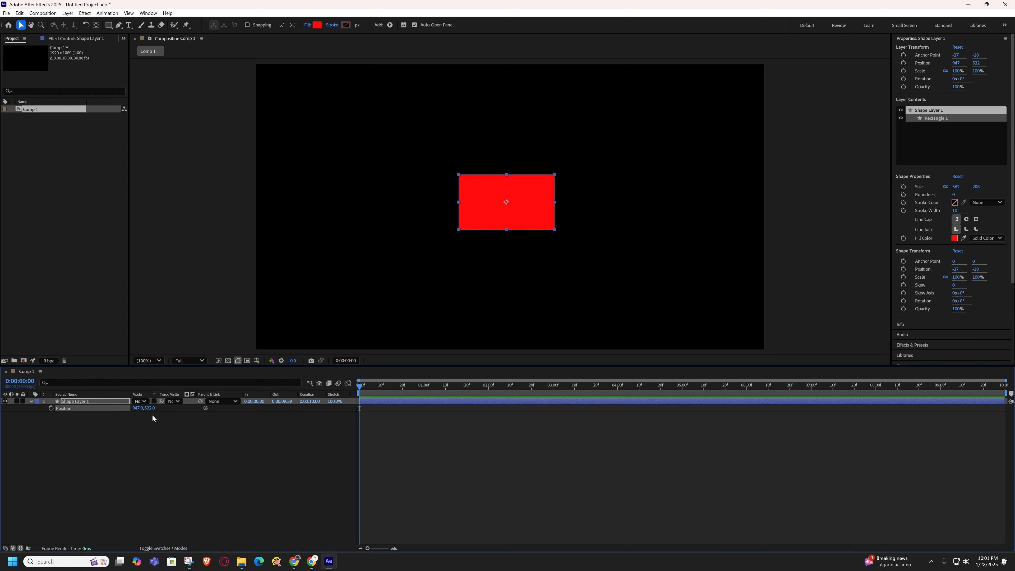
left_click(115, 423)
left_click(81, 401)
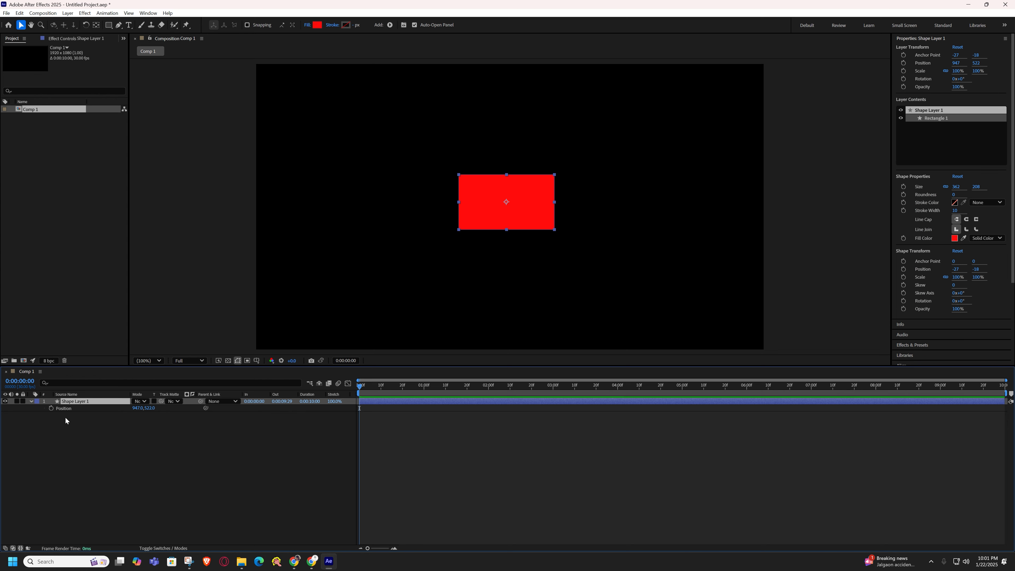
Add the expression wiggle(10,5) to the shape layer's Position and preview the motion.
left_click(52, 408, "alt")
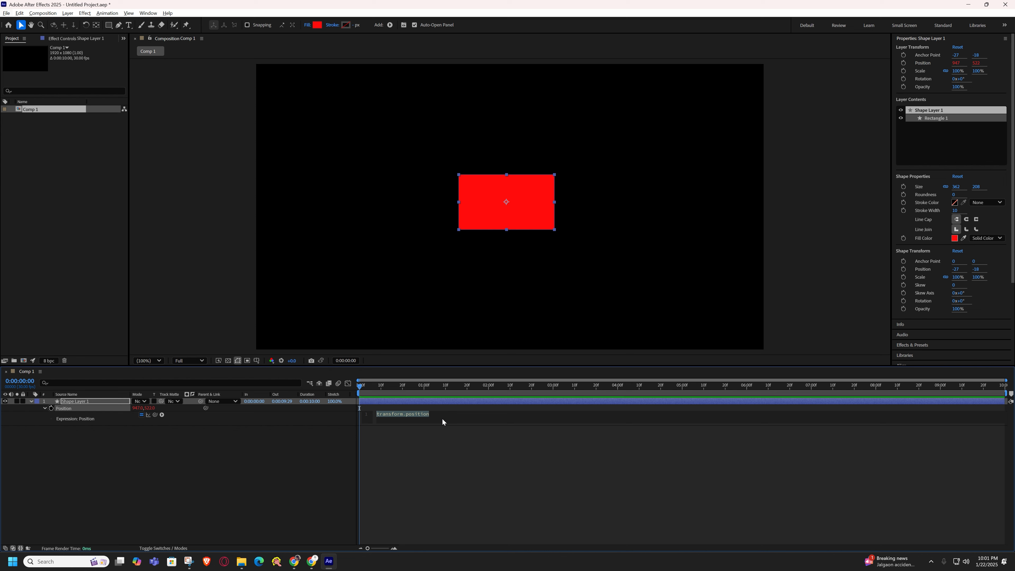
key("alt+w")
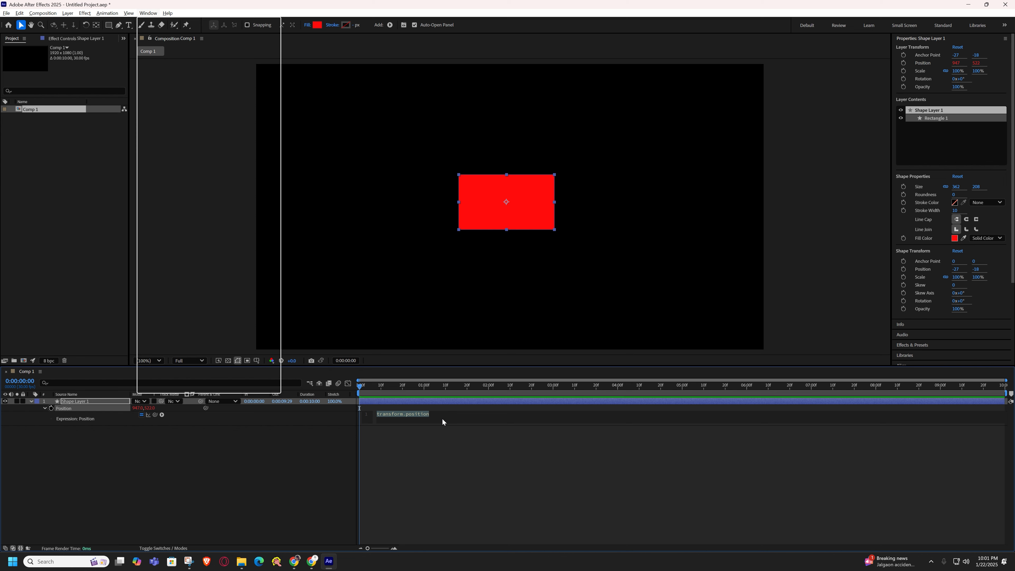
key("i")
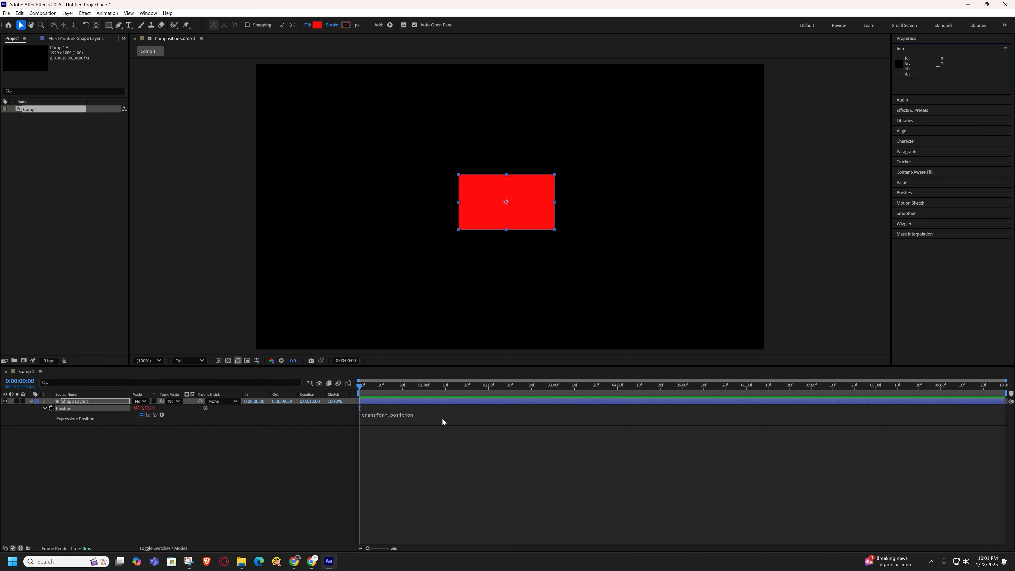
left_click(400, 417)
type("wigg")
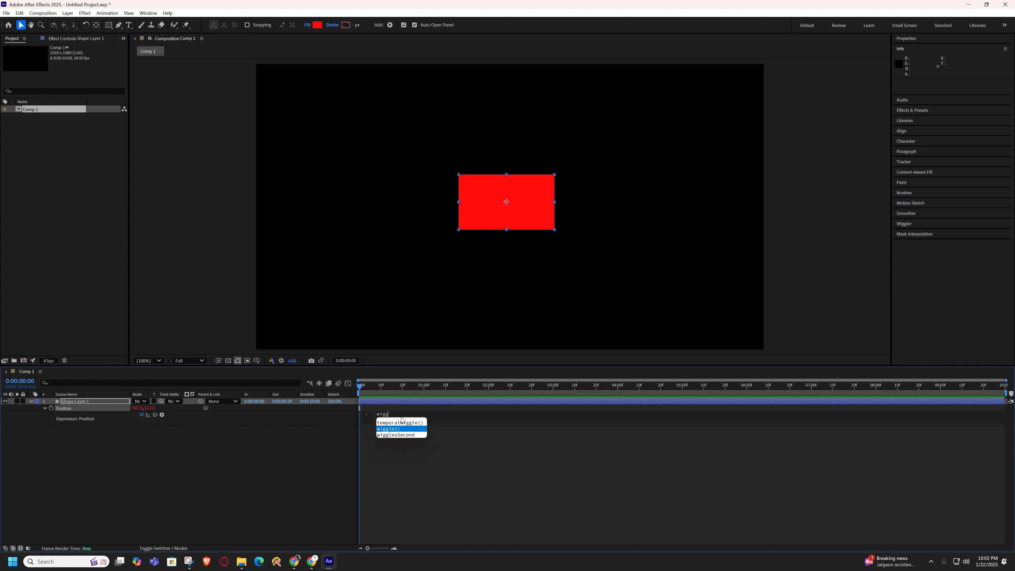
key("Return")
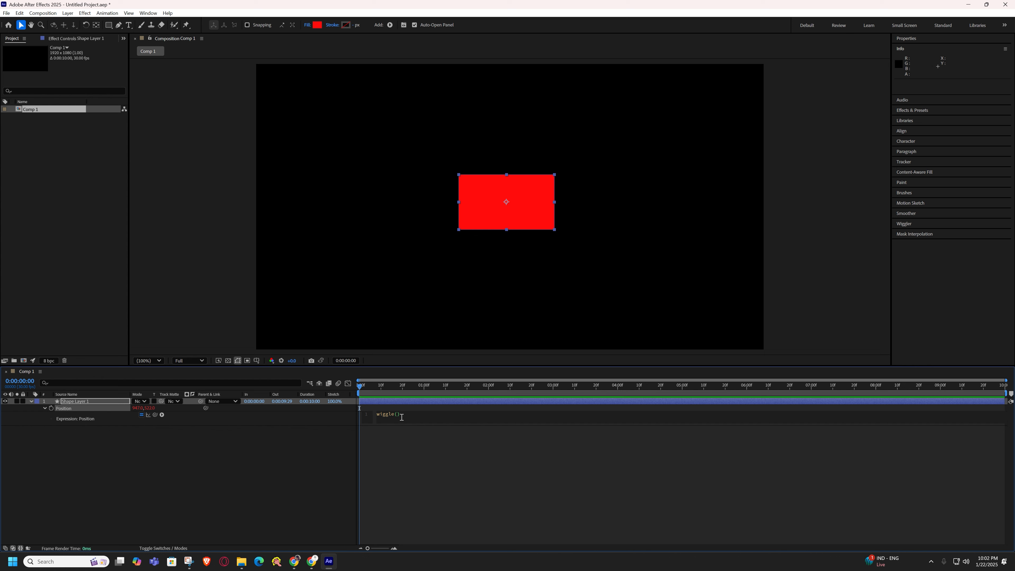
type("10,5")
key("KP_Enter")
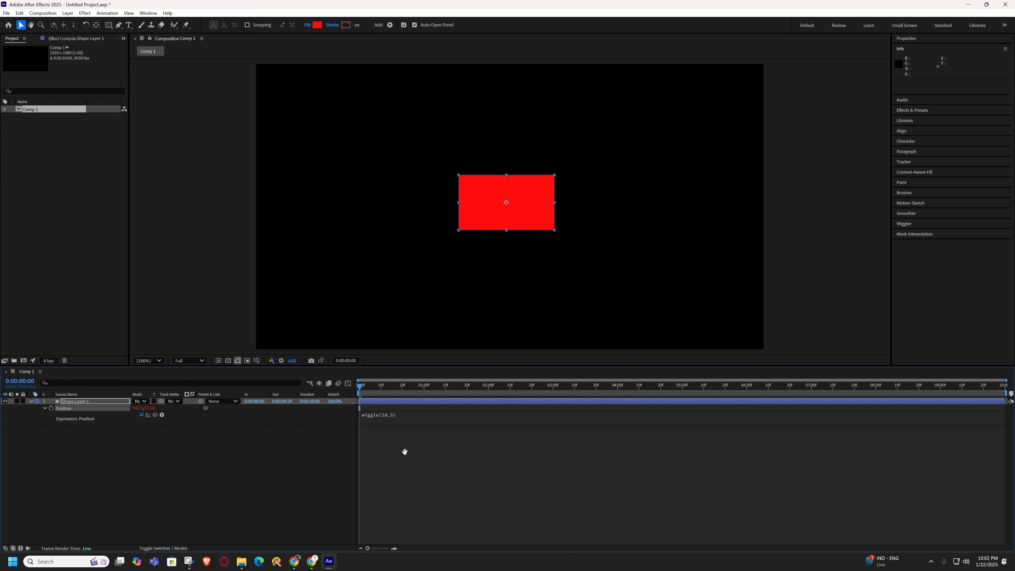
key("space")
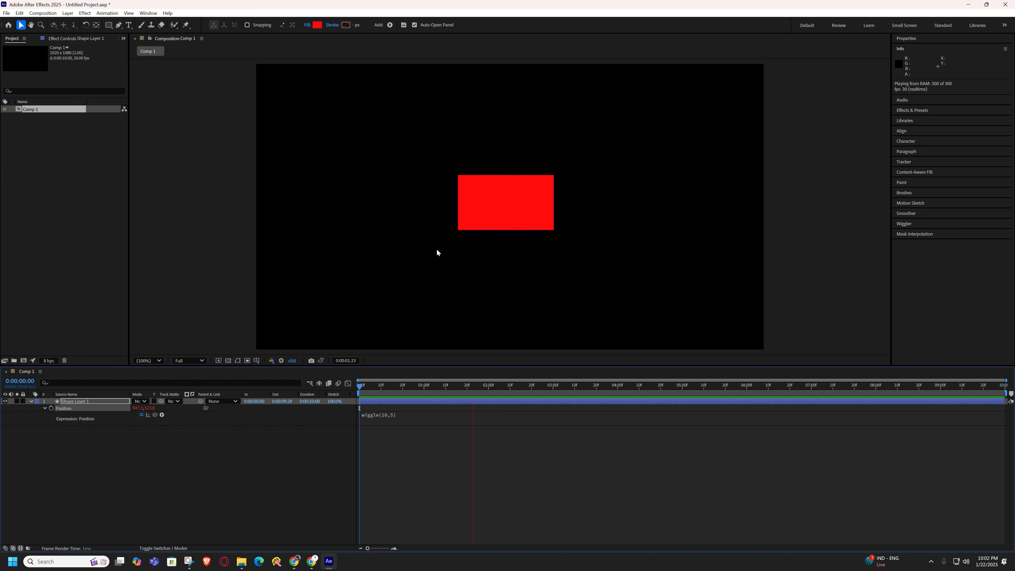
key("space")
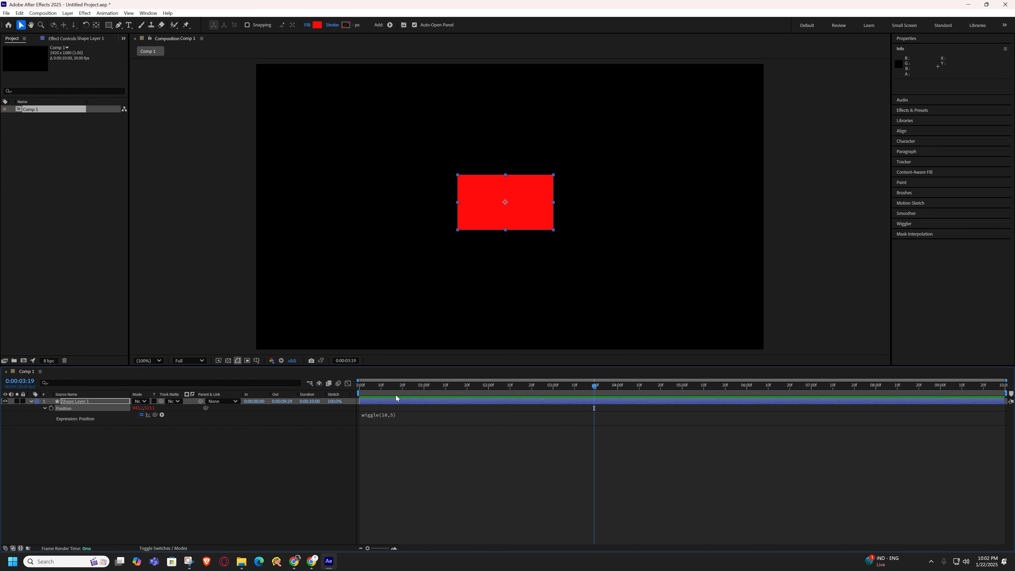
Raise the Position wiggle's amplitude to 20, making the expression wiggle(10,20), and play it back.
left_click(394, 415)
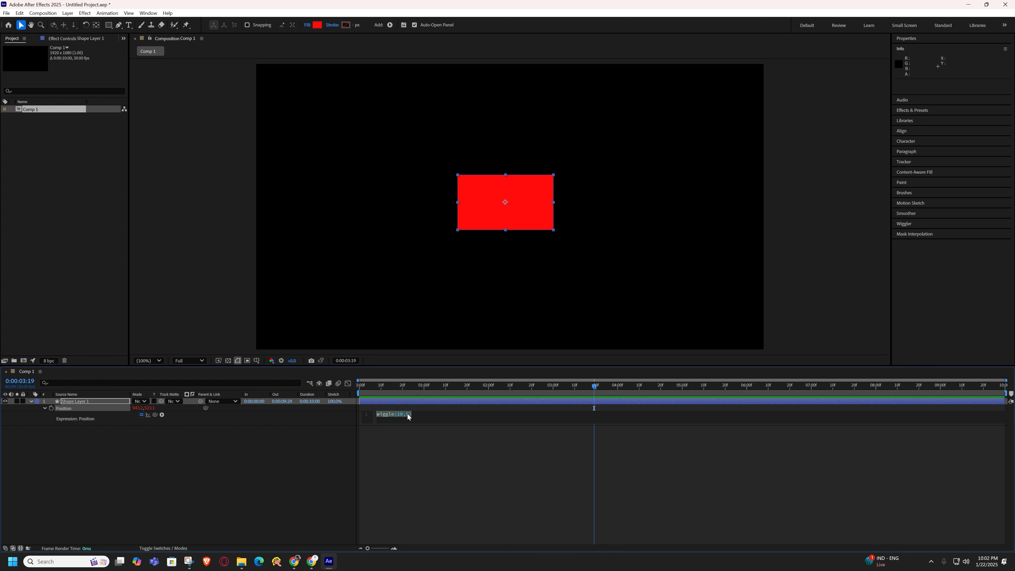
key("BackSpace")
type("20")
left_click(325, 448)
key("space")
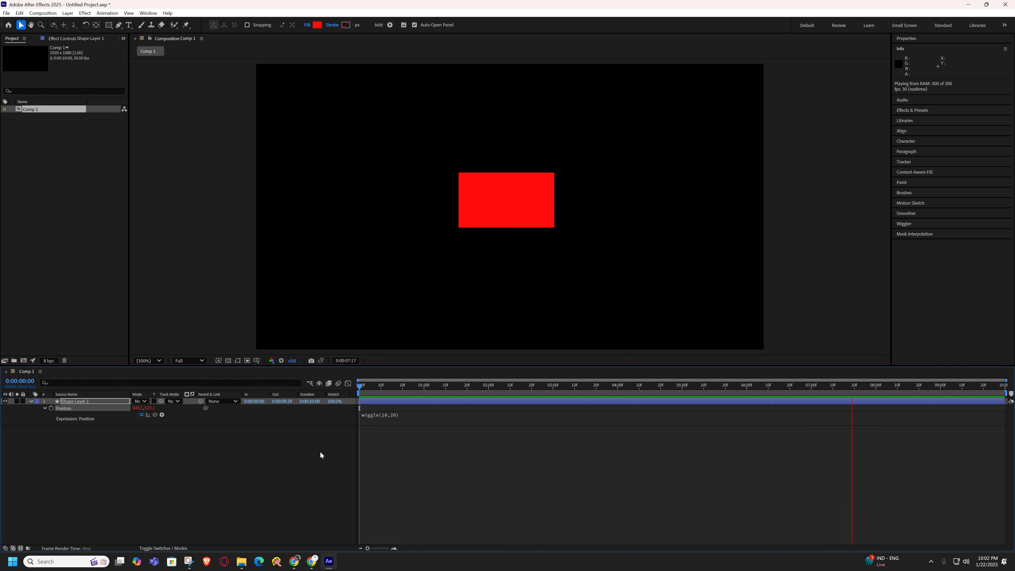
key("space")
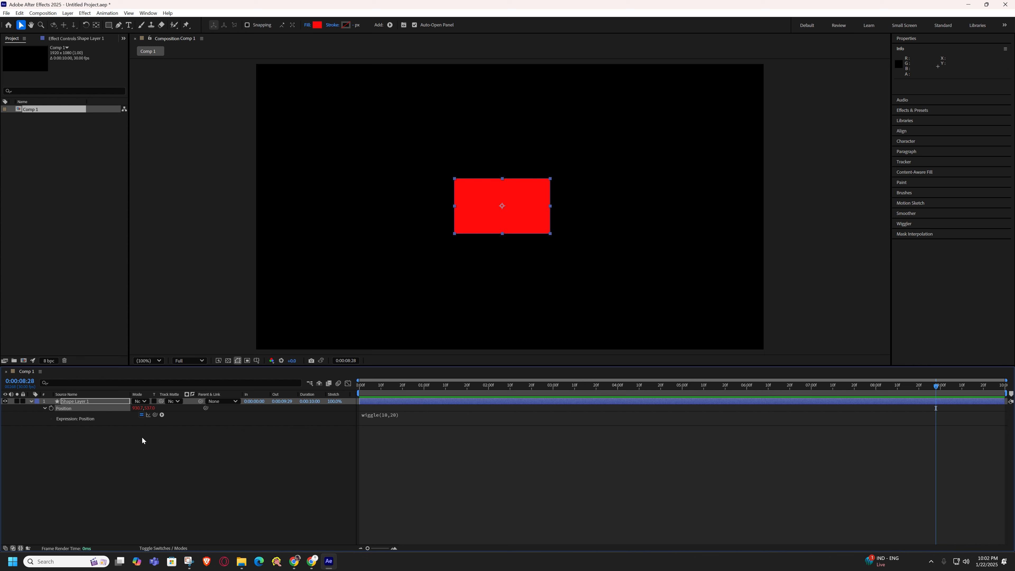
Copy the wiggle(10,20) expression and remove it from the shape layer's Position.
left_click(379, 415)
key("ctrl+c")
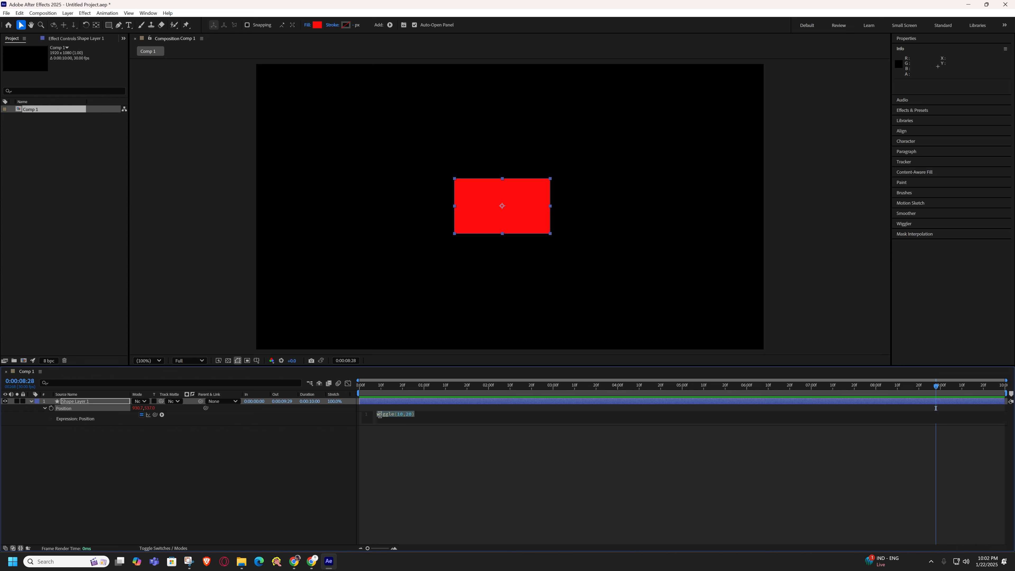
left_click(85, 414)
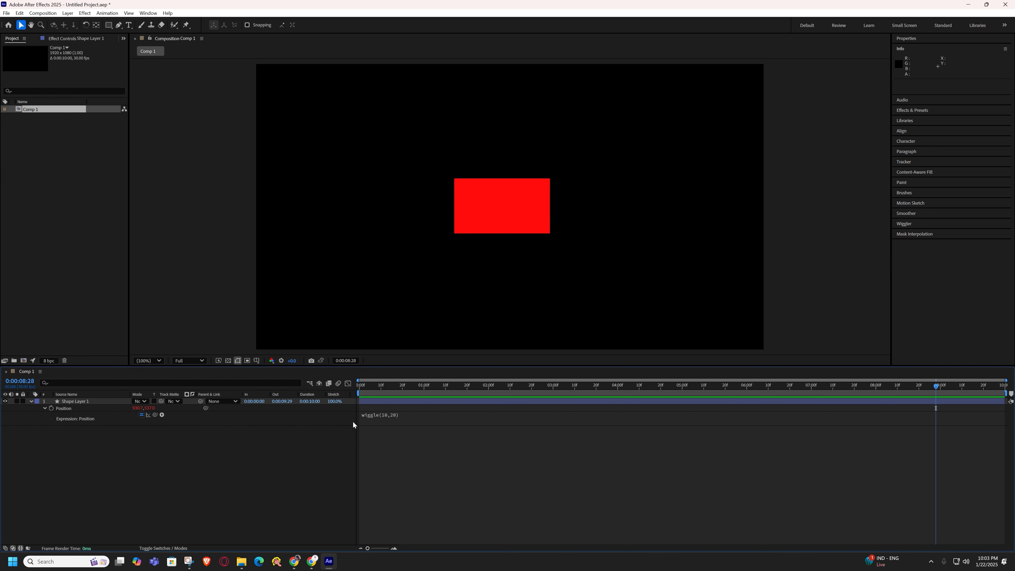
left_click(51, 408, "alt")
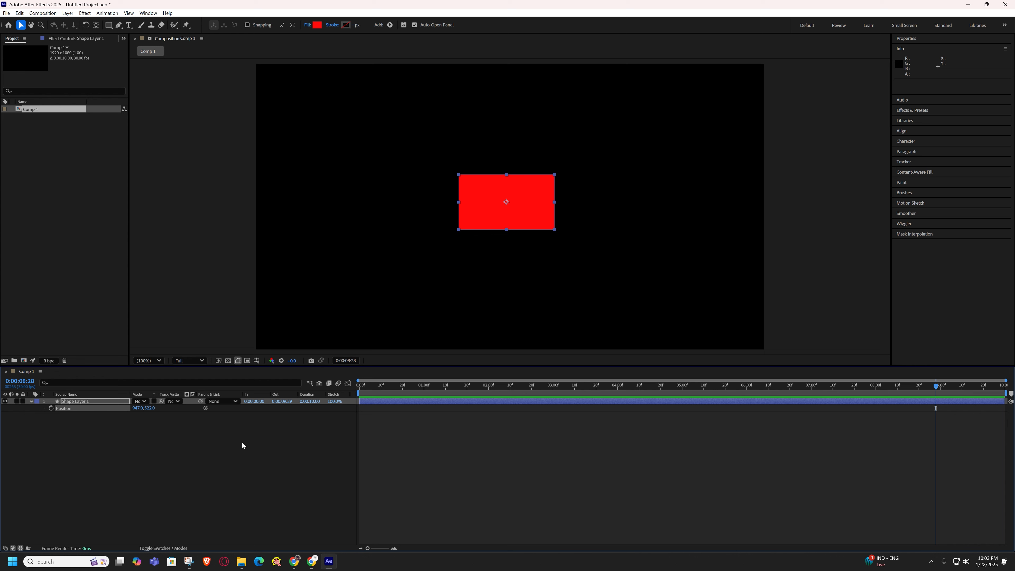
Apply the copied wiggle(10,20) expression to the shape layer's Rotation and preview it from the first frame.
left_click(100, 403)
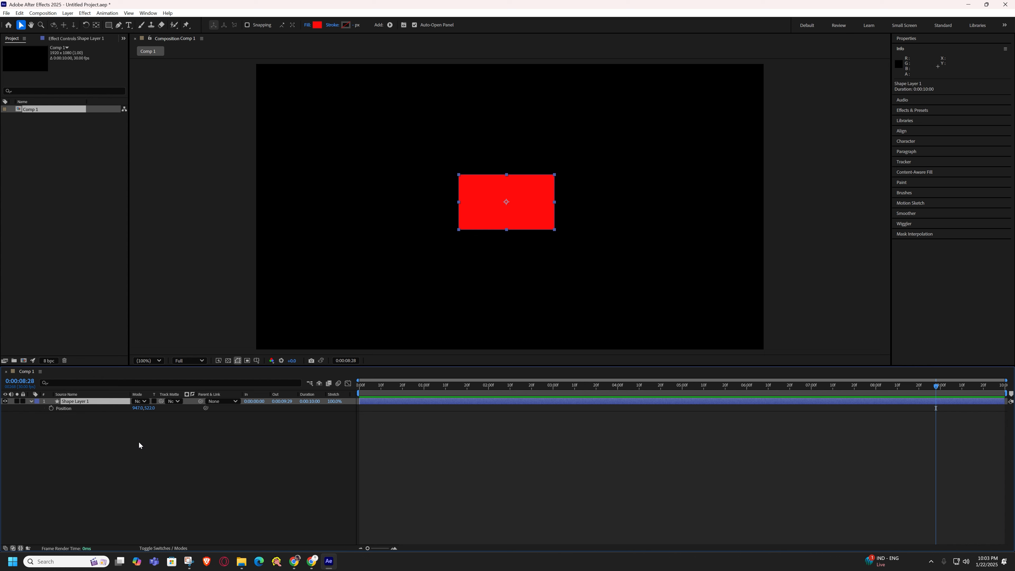
key("r")
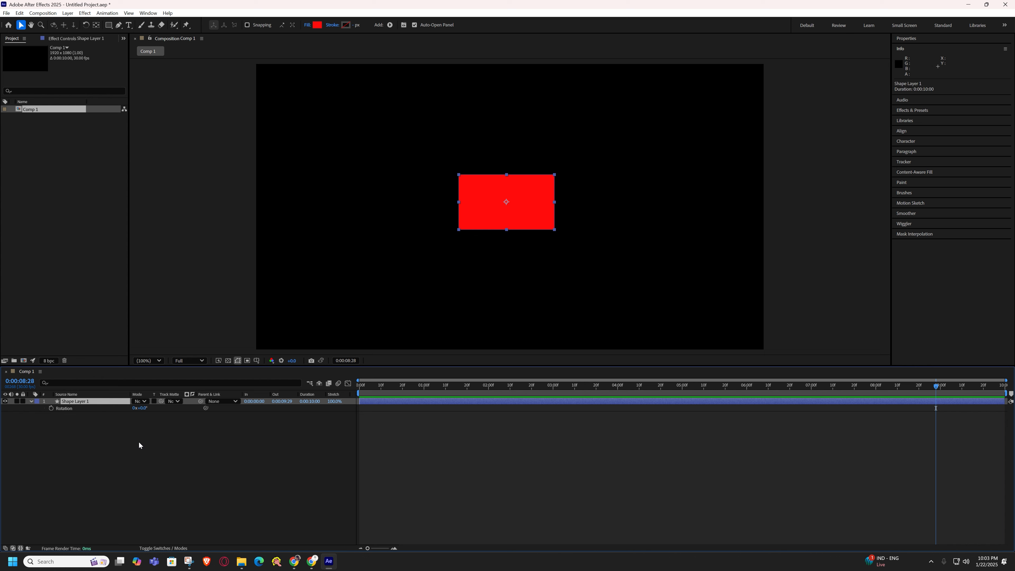
left_click(51, 409, "alt")
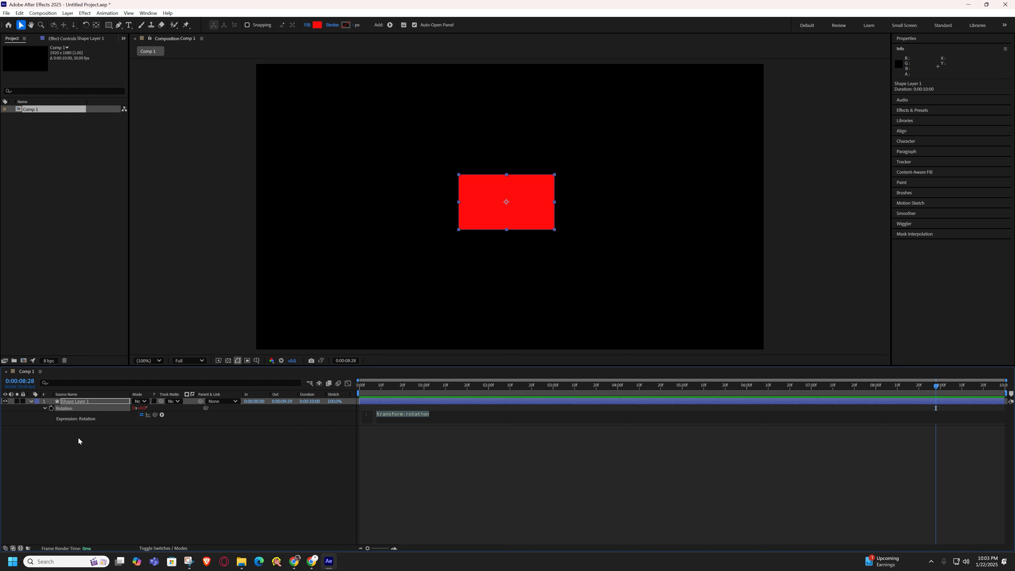
key("ctrl+v")
left_click(77, 437)
left_click_drag(386, 383, 359, 383)
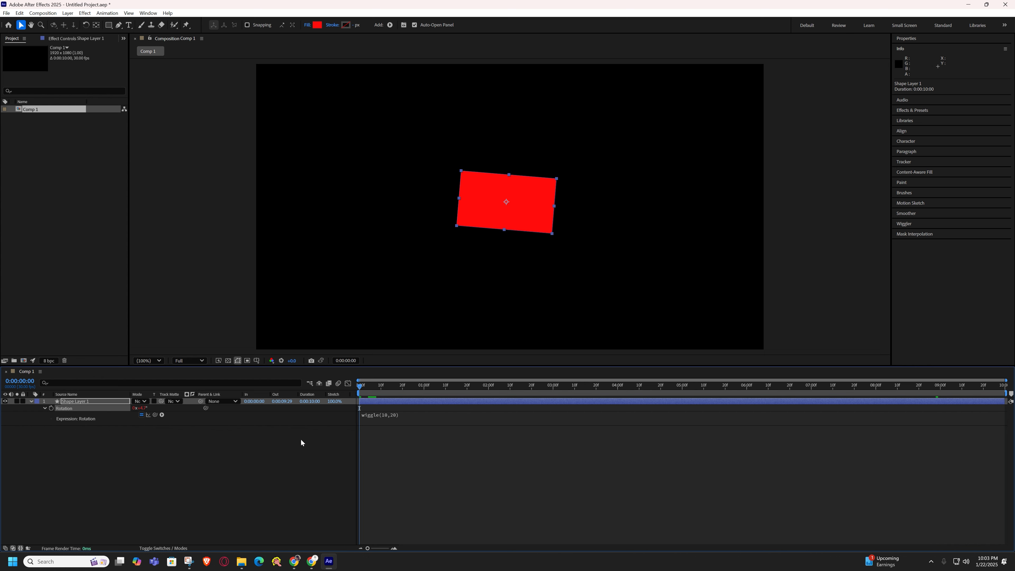
key("space")
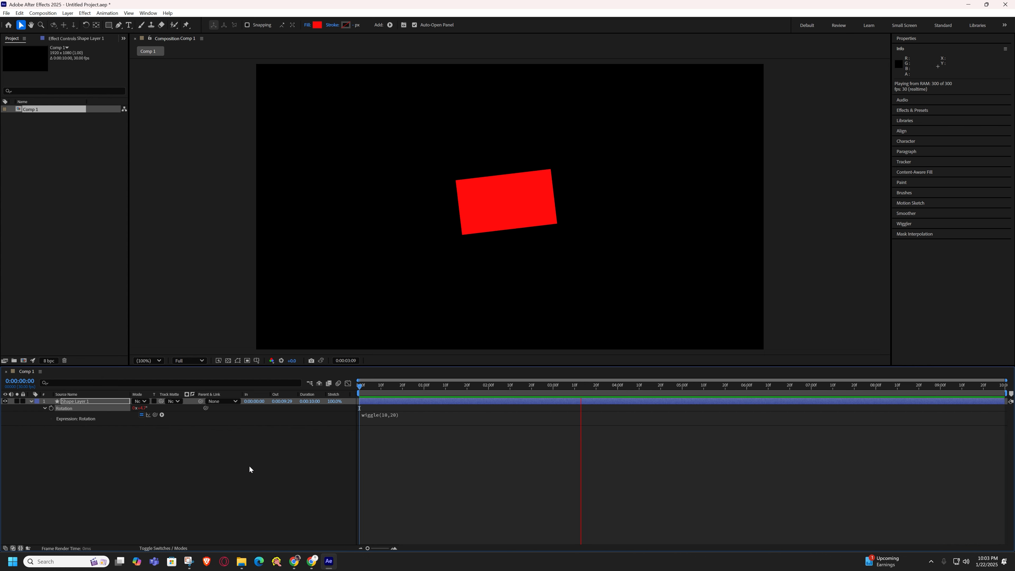
key("space")
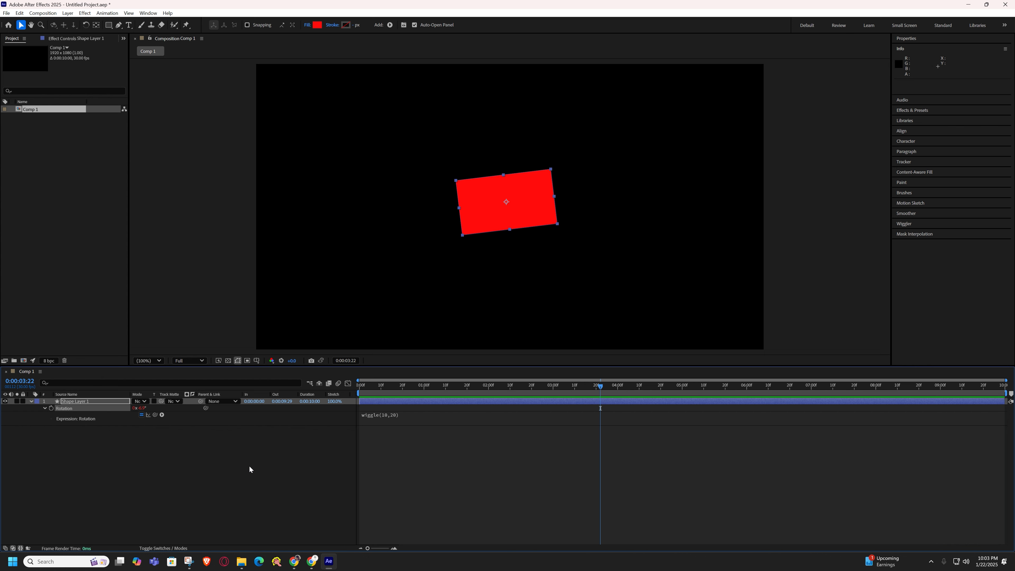
Set the Rotation wiggle's amplitude to 60, making the expression wiggle(10,60), and preview the stronger shake.
left_click(393, 417)
key("ctrl+c")
left_click(408, 415)
double_click(408, 415)
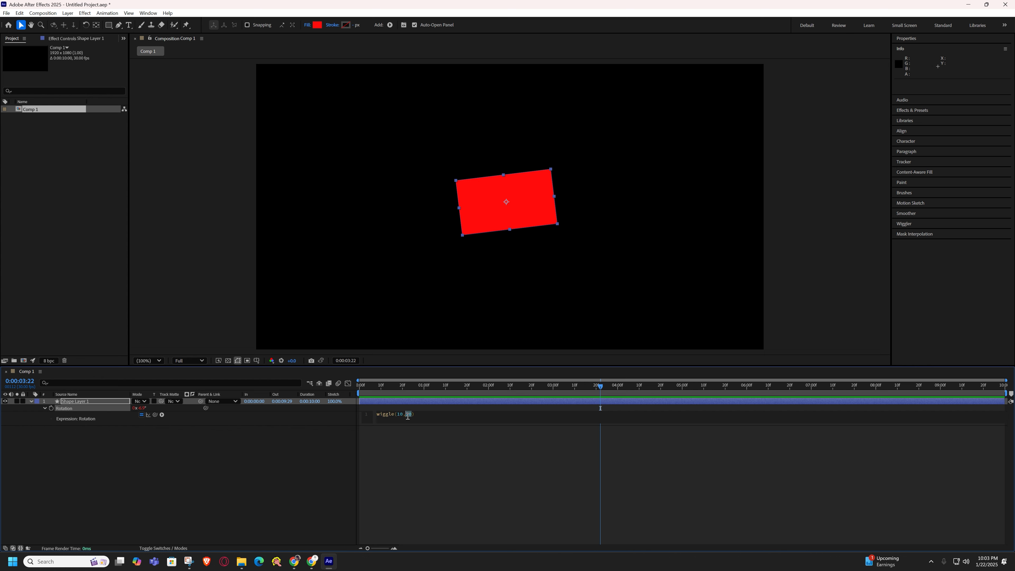
type("60")
key("KP_Enter")
key("space")
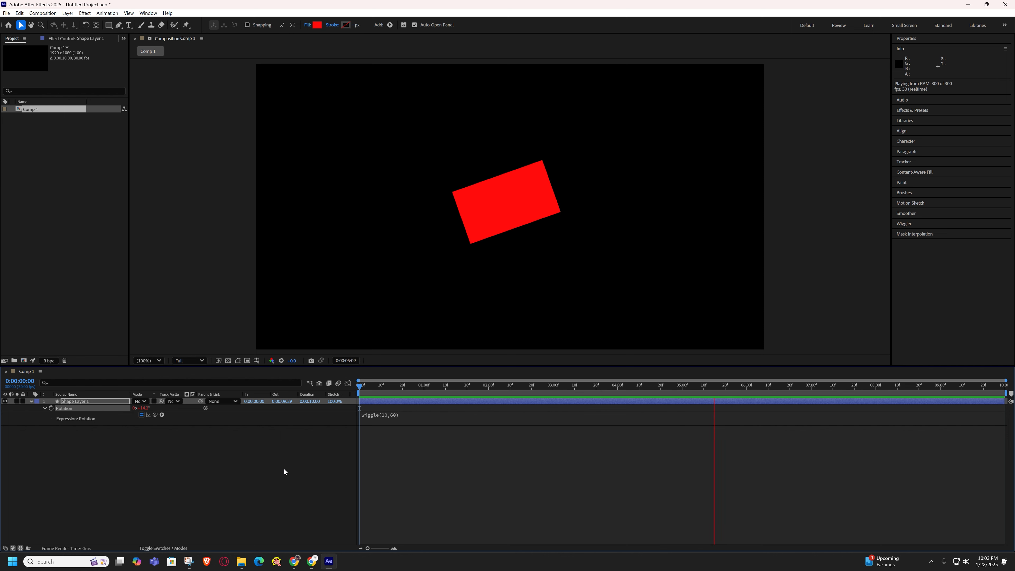
key("space")
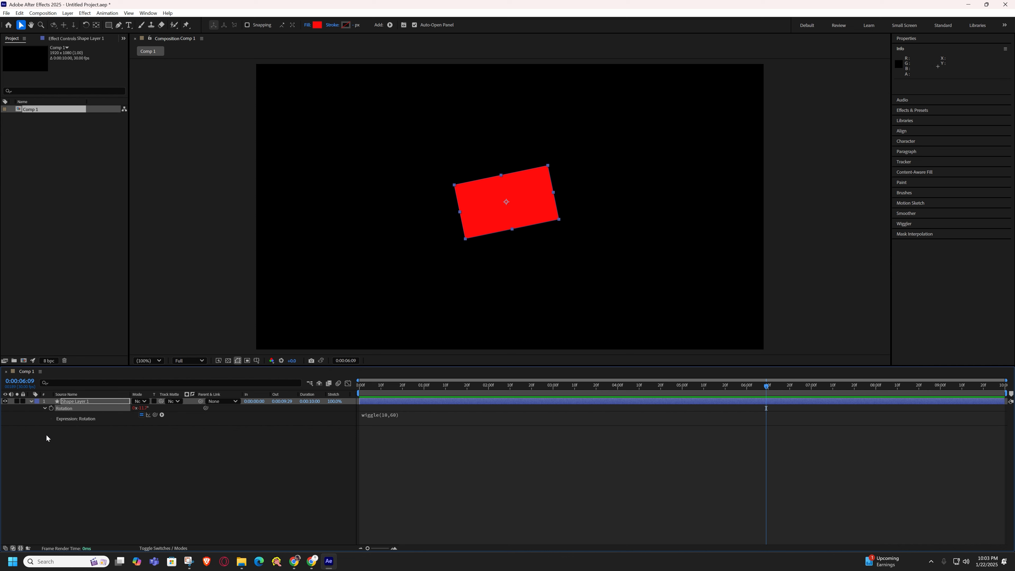
Remove the expression from Rotation, then apply the copied wiggle(10,20) expression to the shape layer's Opacity and play it back.
left_click(52, 408, "alt")
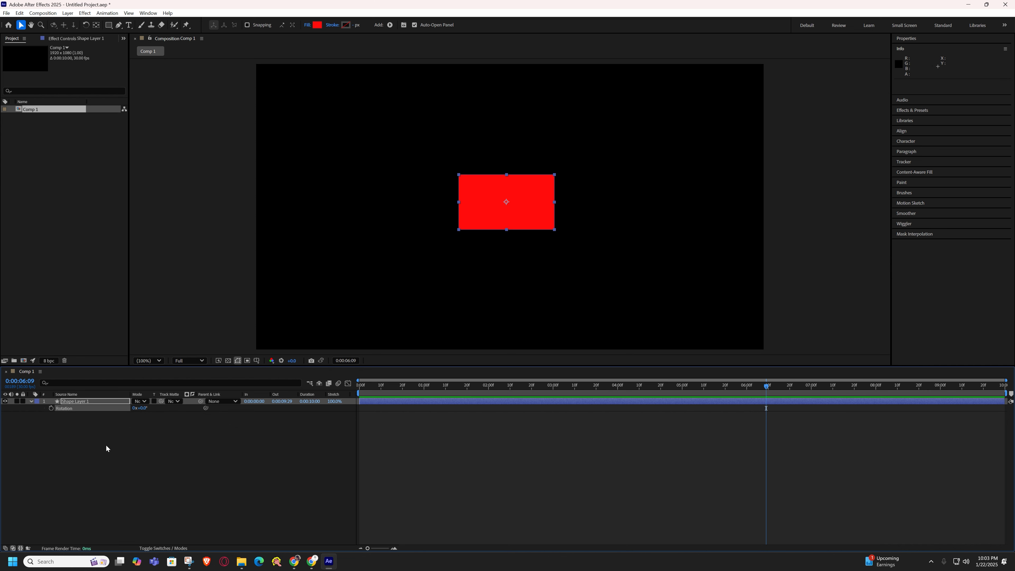
left_click(92, 402)
key("r")
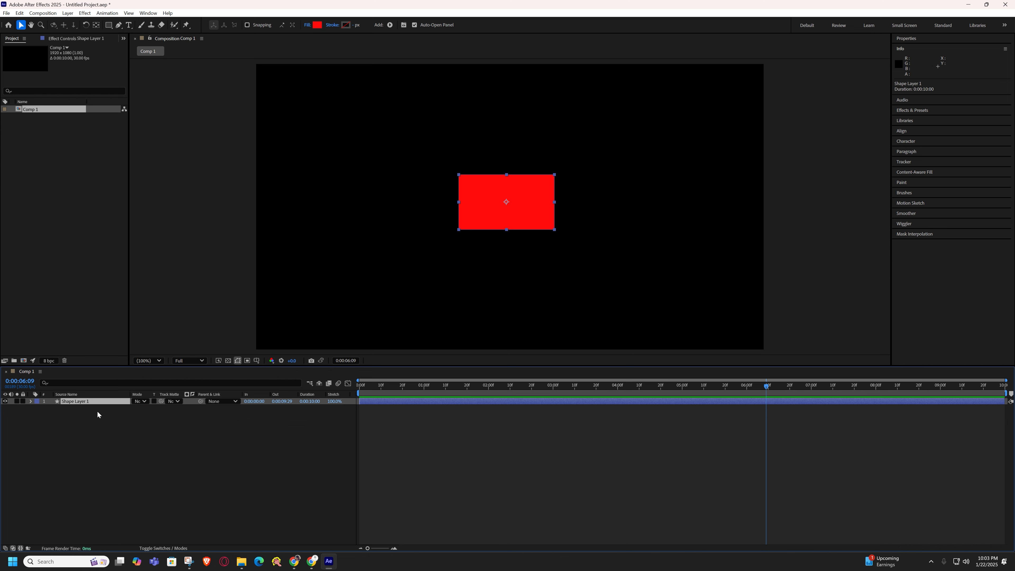
key("t")
left_click(51, 409, "alt")
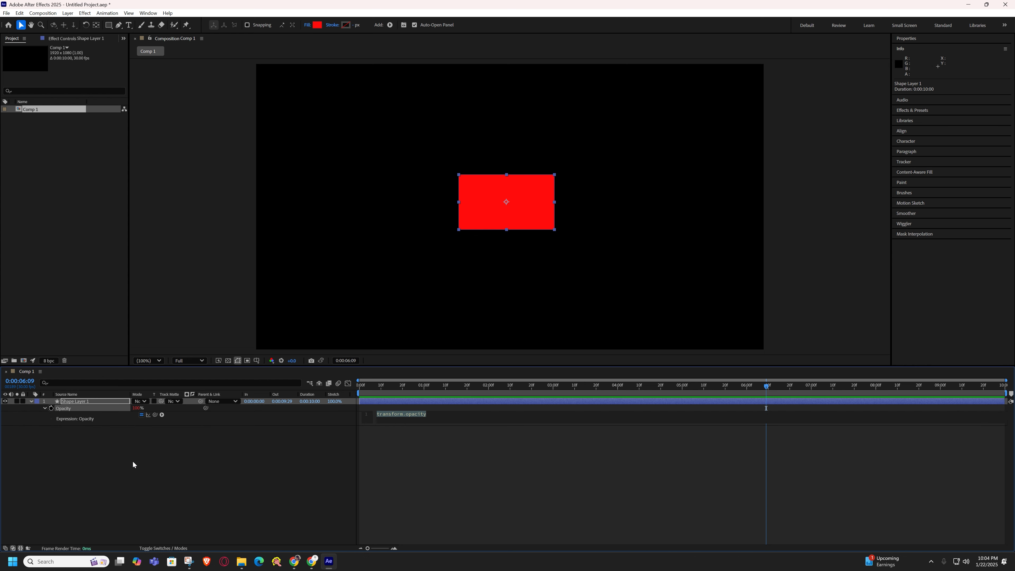
key("ctrl+v")
left_click(133, 464)
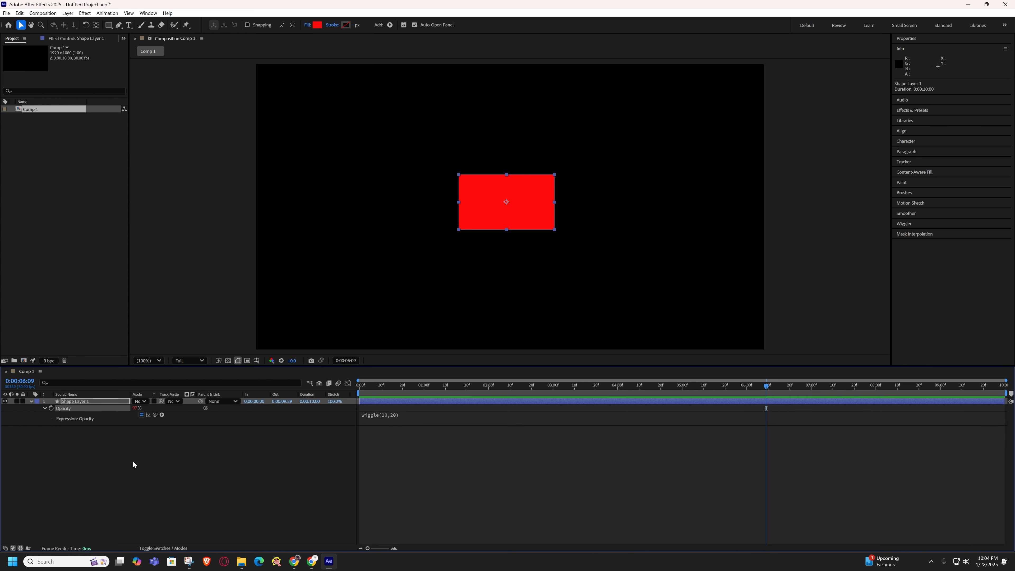
key("space")
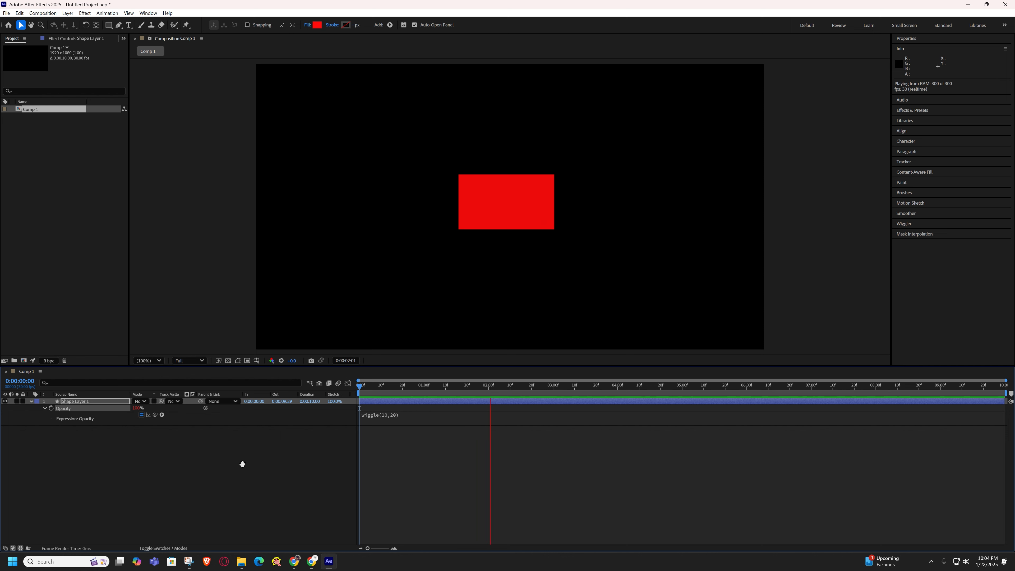
Set the Opacity wiggle's amplitude to 50, making the expression wiggle(10,50), and preview the stronger flicker.
key("space")
left_click(389, 419)
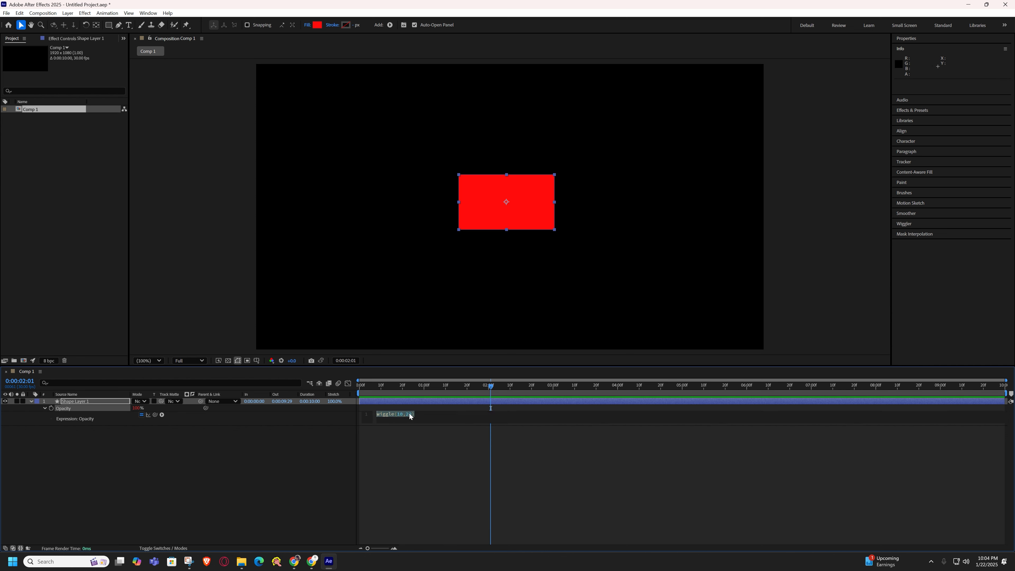
left_click(408, 416)
double_click(408, 416)
type("50")
key("KP_Enter")
key("space")
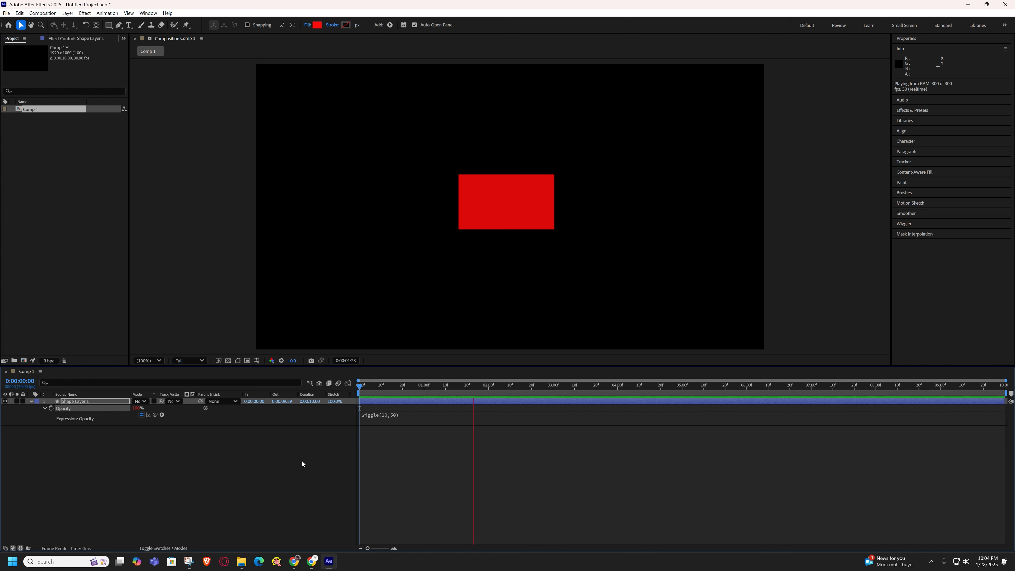
key("space")
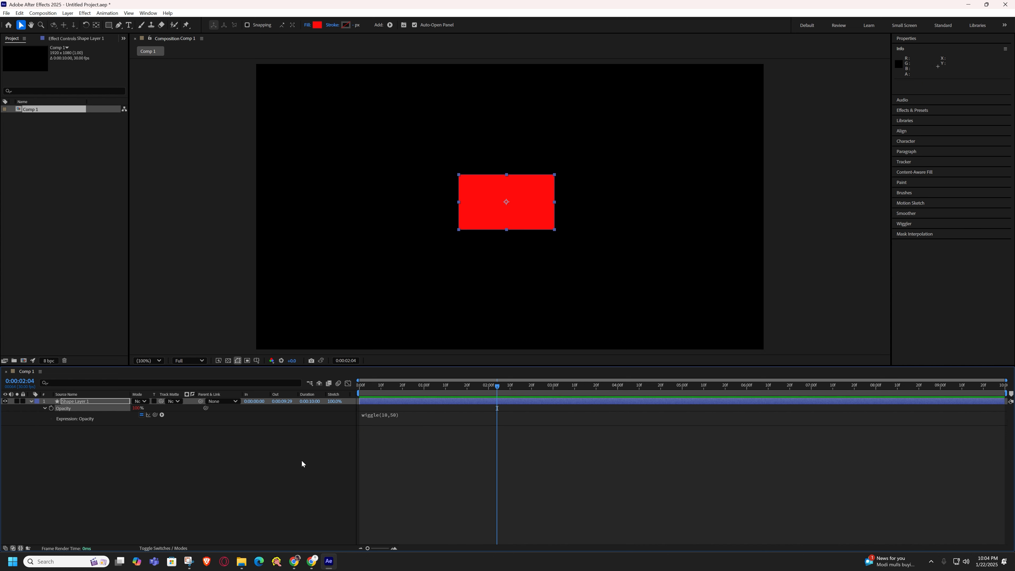
Set the Opacity wiggle's frequency to 30, making the expression wiggle(30,50), and preview it from the first frame.
left_click(391, 415)
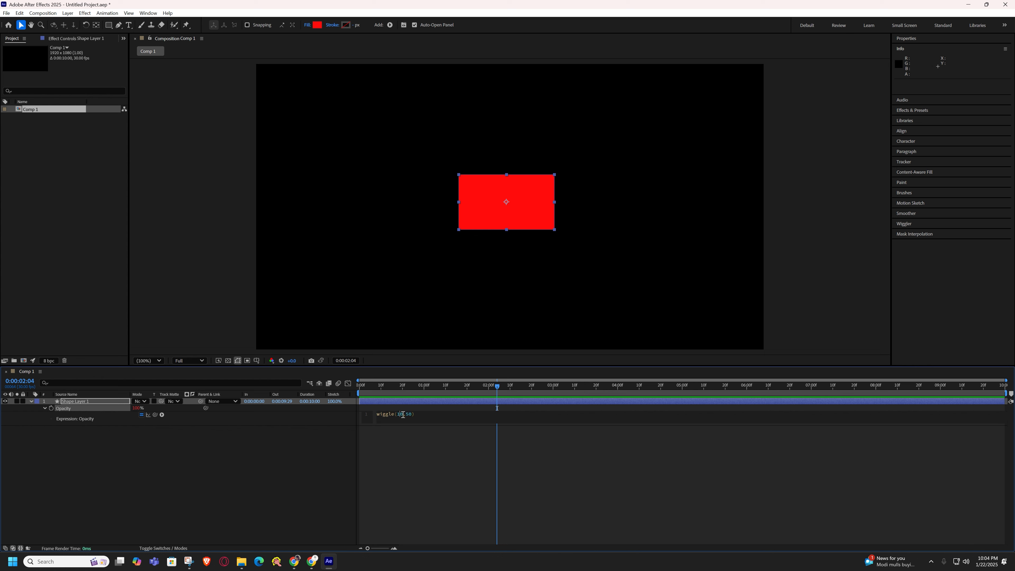
double_click(400, 414)
type("30")
key("KP_Enter")
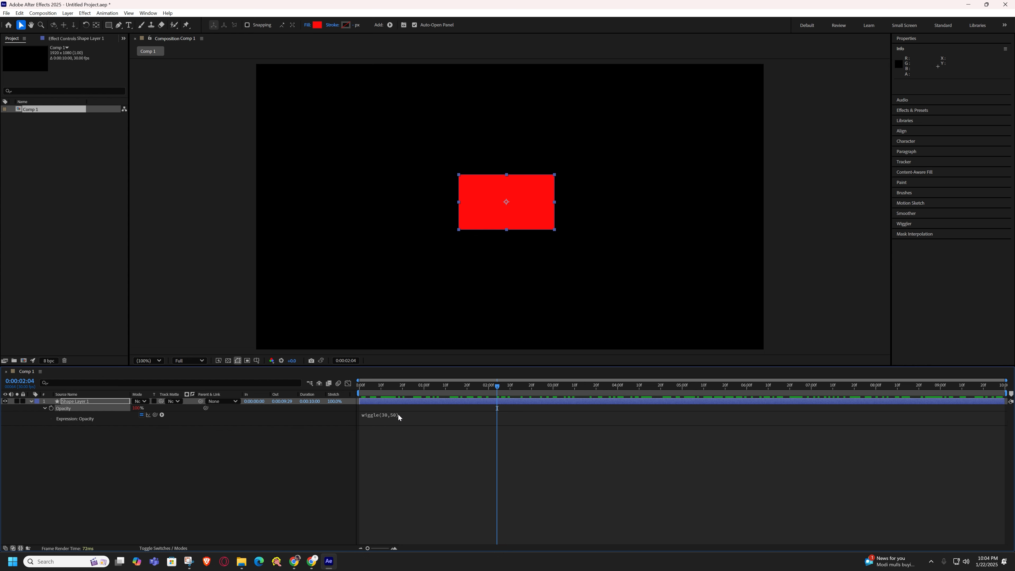
key("Home")
key("space")
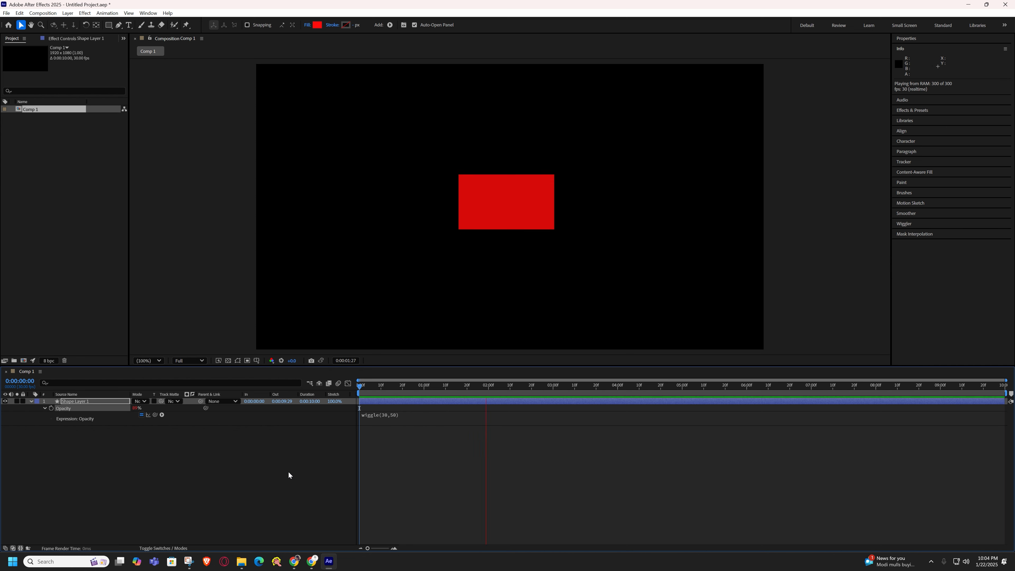
key("space")
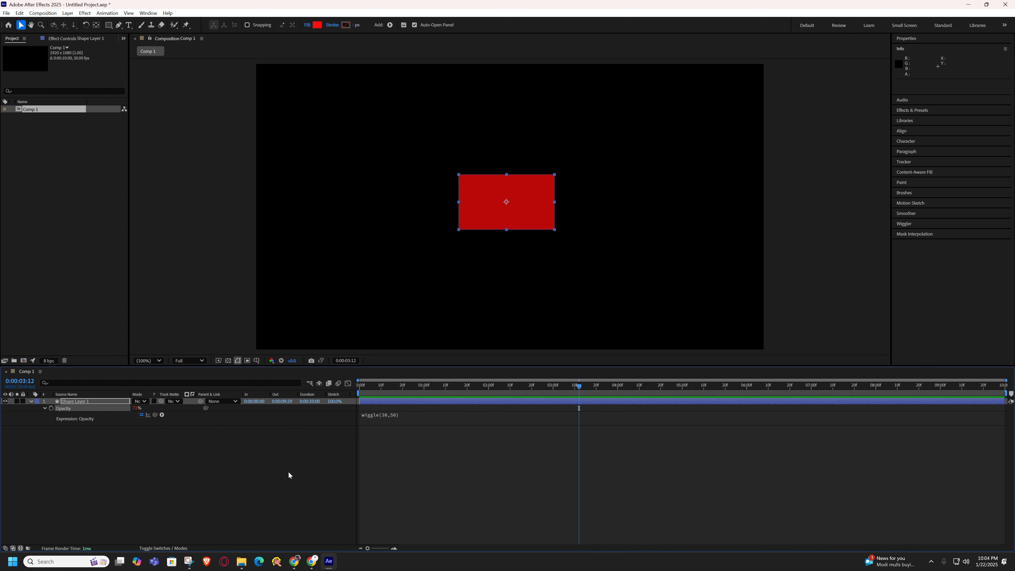
left_click(288, 475)
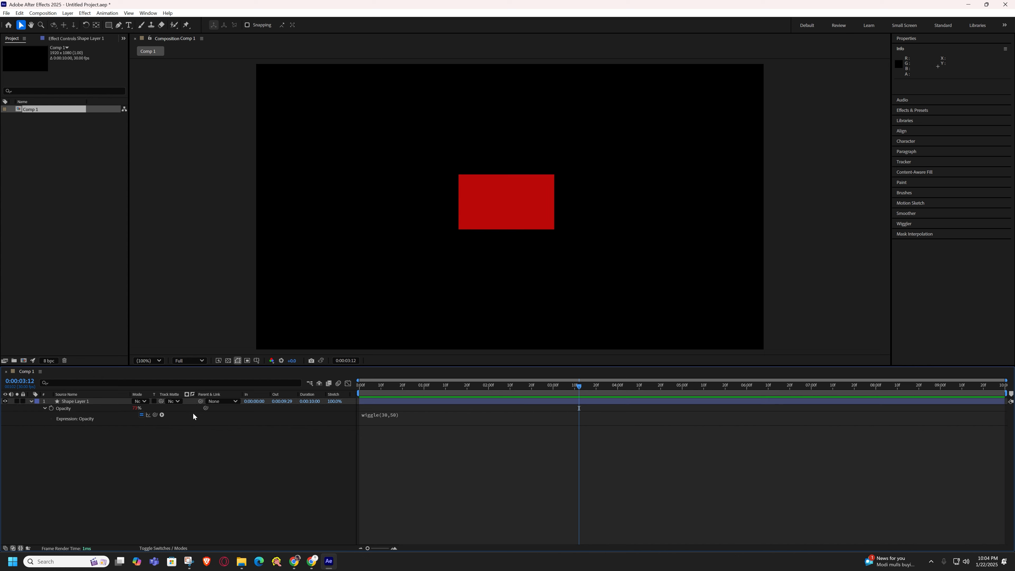
left_click(111, 402)
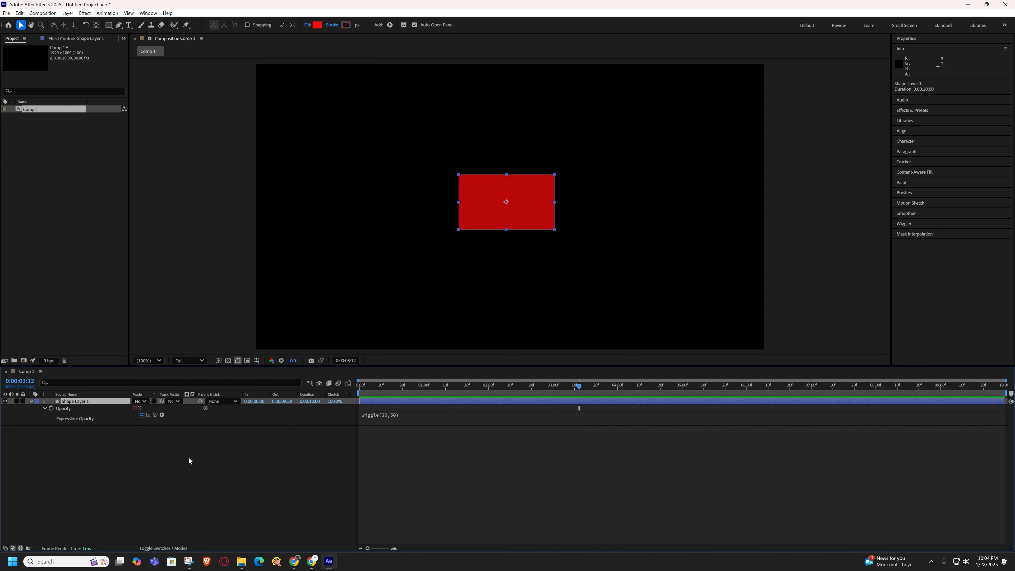
key("Delete")
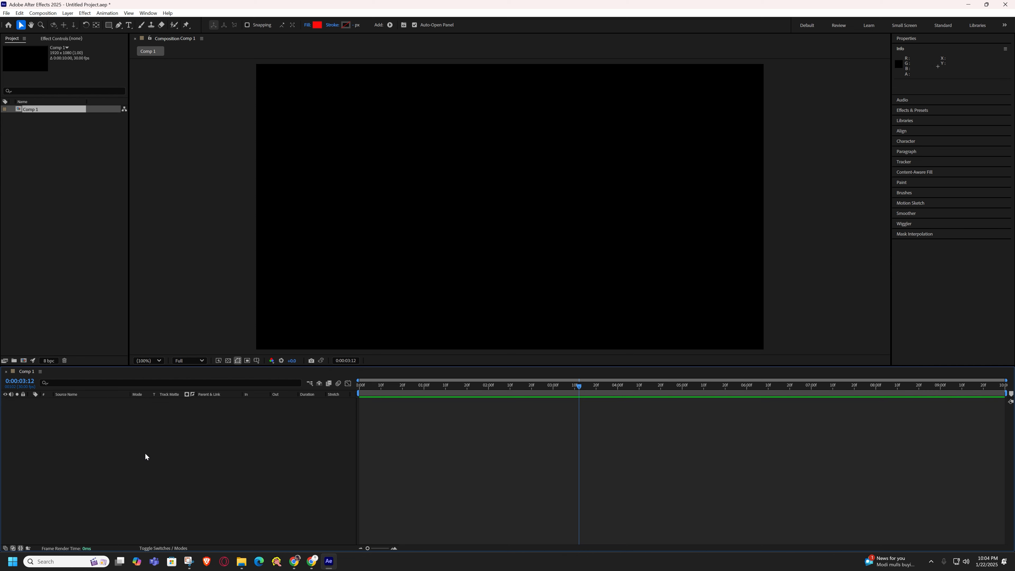
key("ctrl+z")
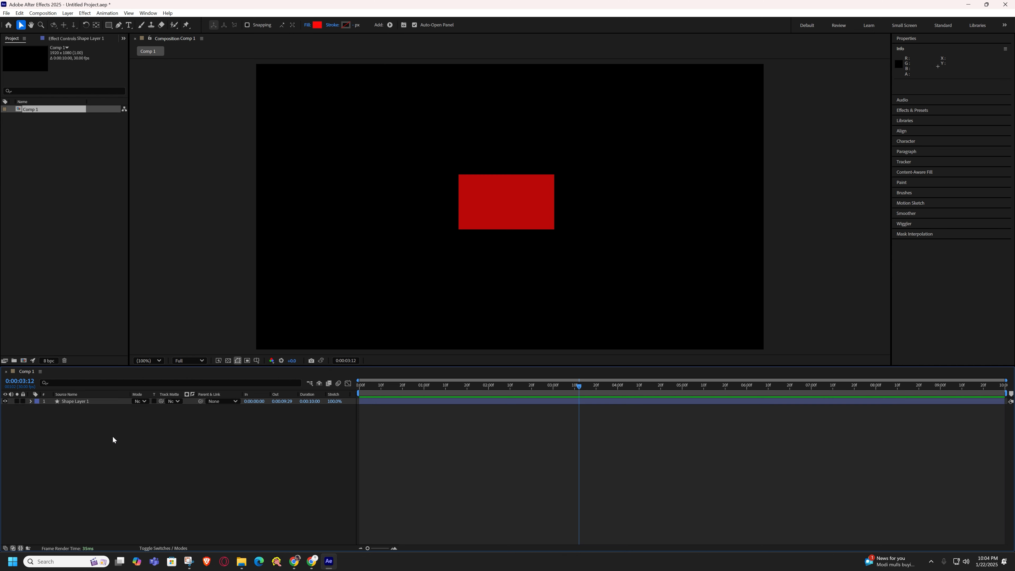
Remove the wiggle expression from the rectangle layer's Opacity, then delete the layer from the composition.
left_click(108, 401)
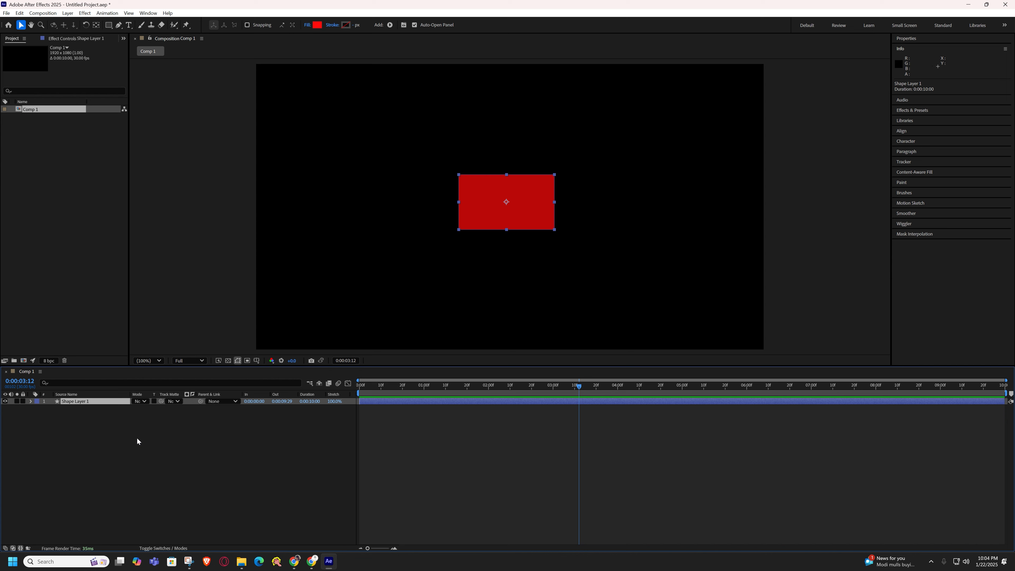
key("t")
left_click(51, 408, "alt")
key("Home")
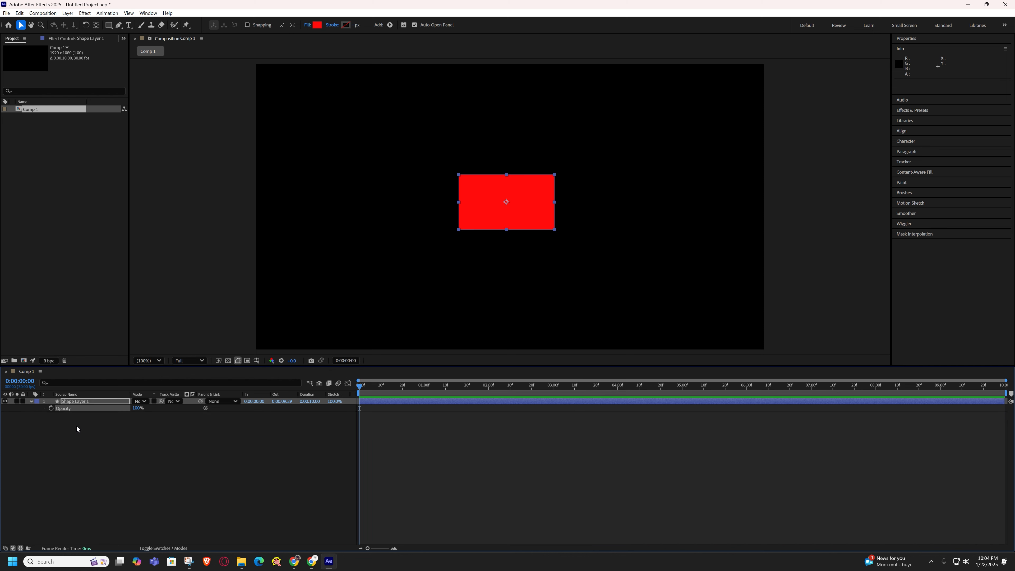
left_click(76, 426)
left_click(103, 403)
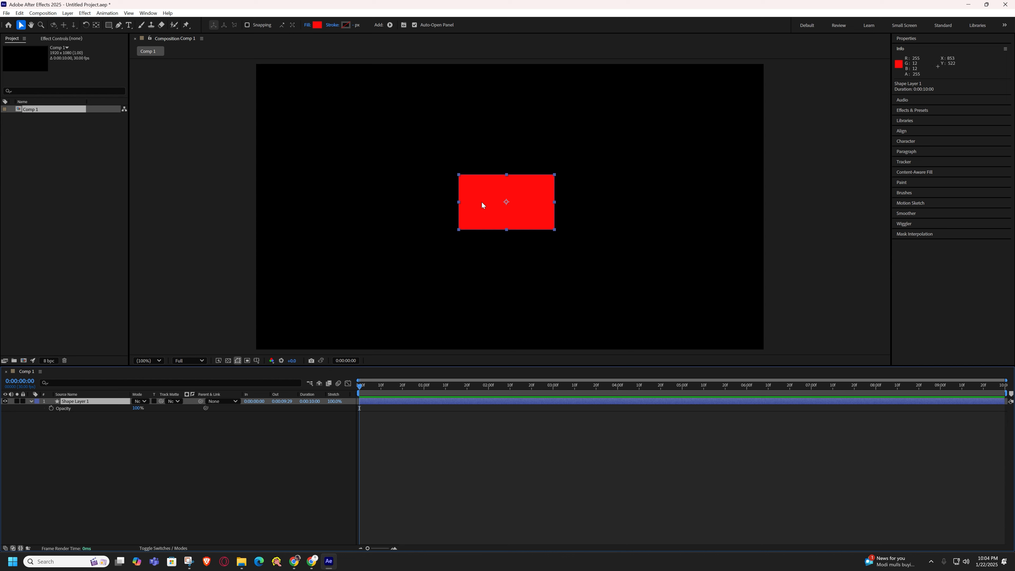
key("Delete")
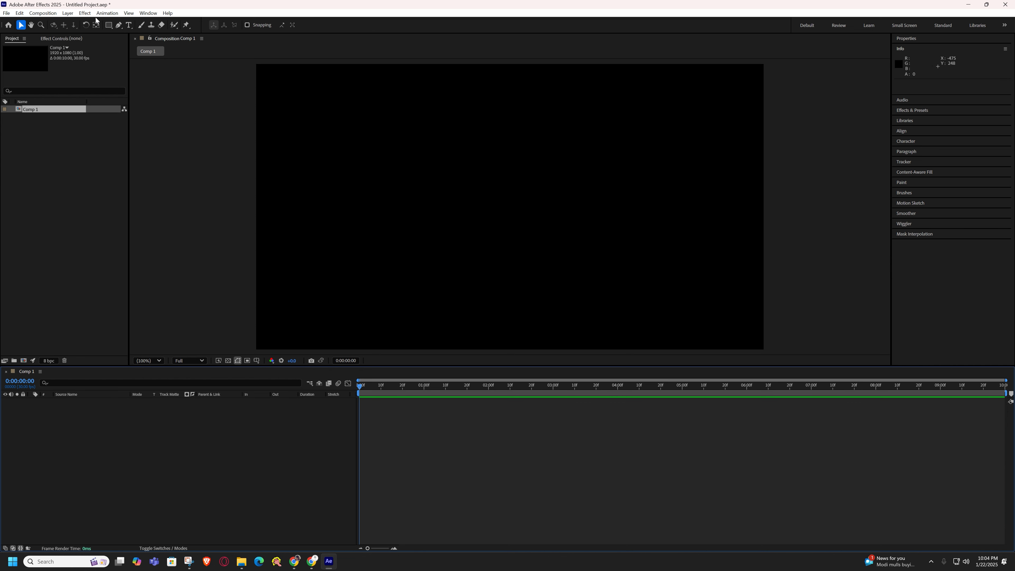
Draw a red five-pointed star with an outer radius of about 174 and move it close to the composition's centre.
left_click_drag(108, 25, 143, 59)
left_click_drag(466, 191, 507, 213)
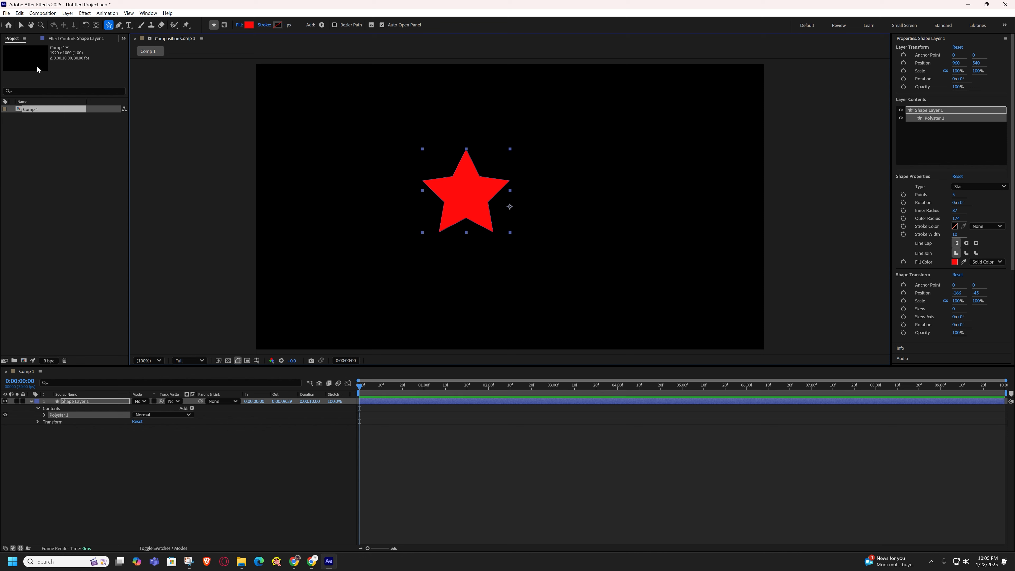
left_click(21, 25)
left_click_drag(447, 188, 474, 205)
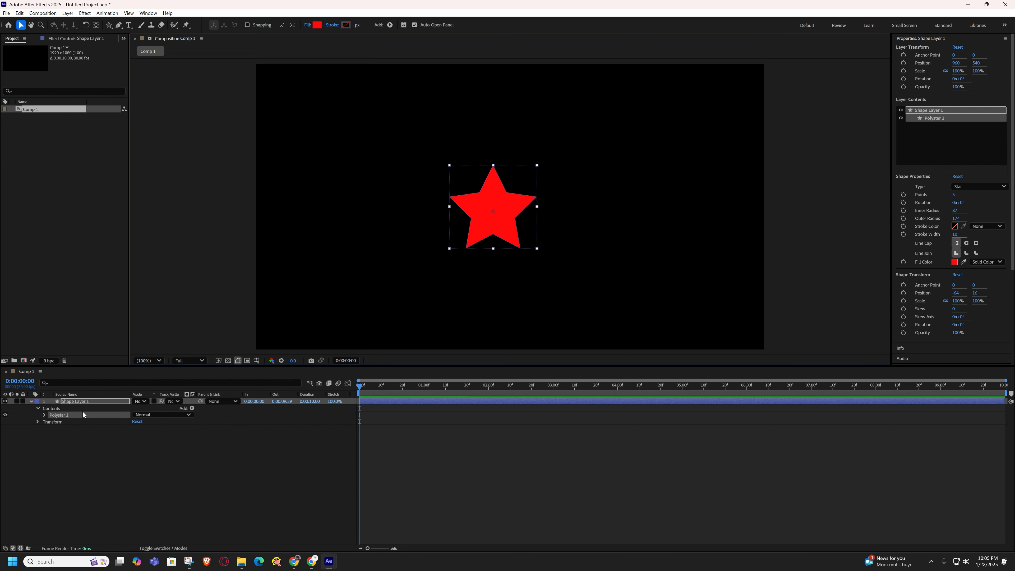
Centre the star layer's anchor point on the star and collapse the layer's properties.
left_click(162, 453)
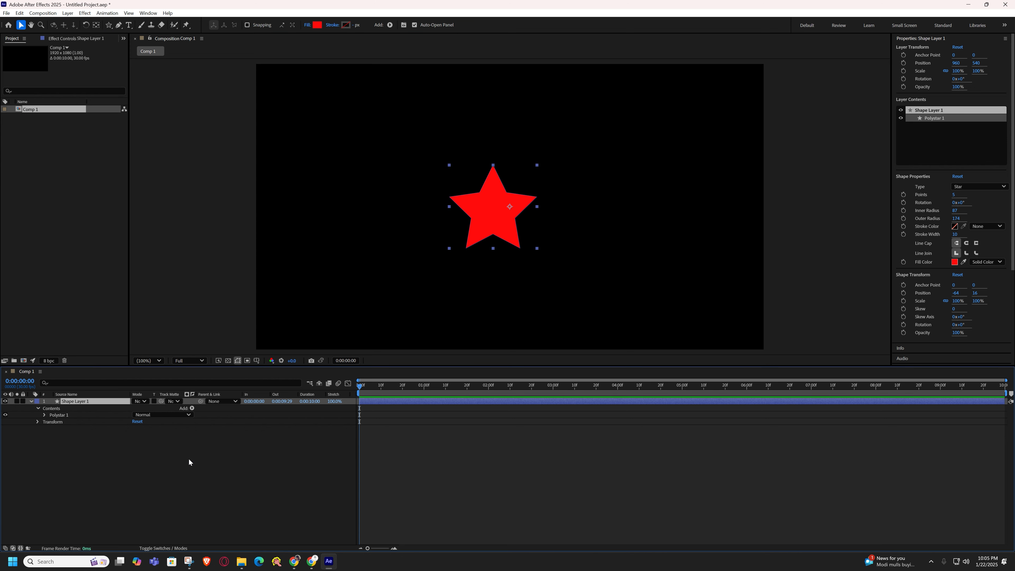
key("ctrl+alt+Home")
left_click(31, 401)
left_click(66, 434)
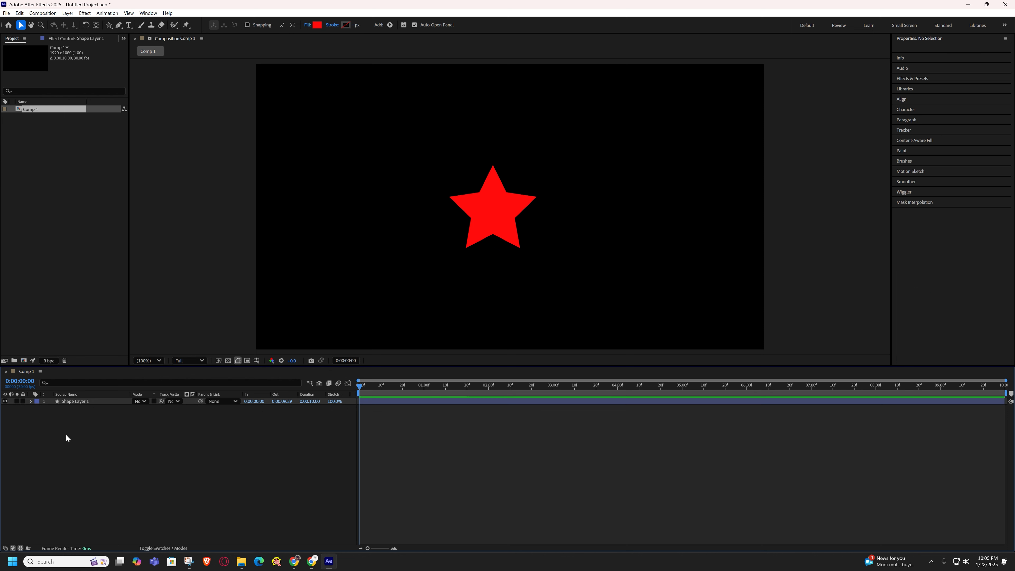
Apply the expression time*300 to the star layer's Rotation and preview the continuous spin.
left_click(88, 401)
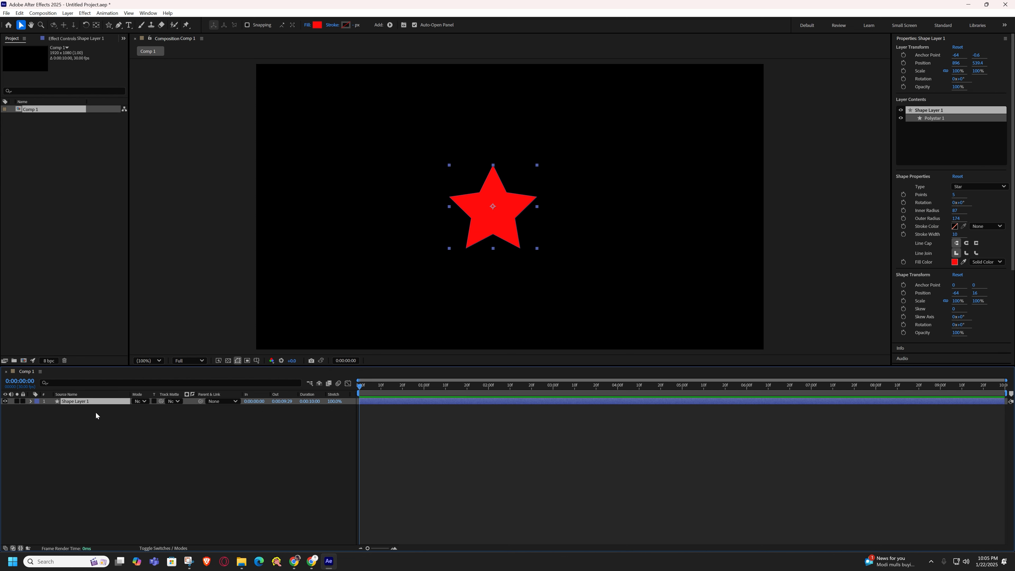
key("r")
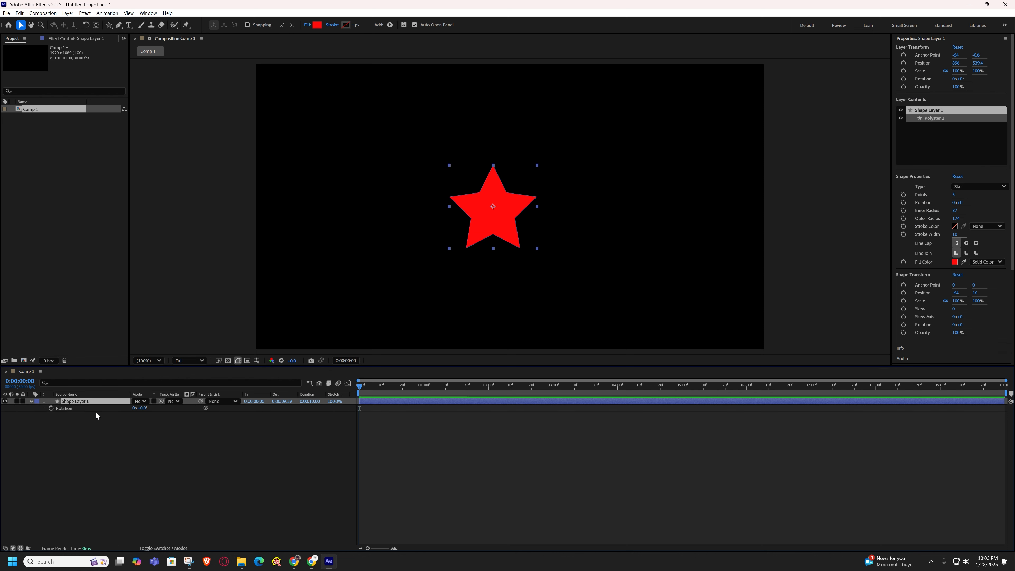
left_click(50, 408, "alt")
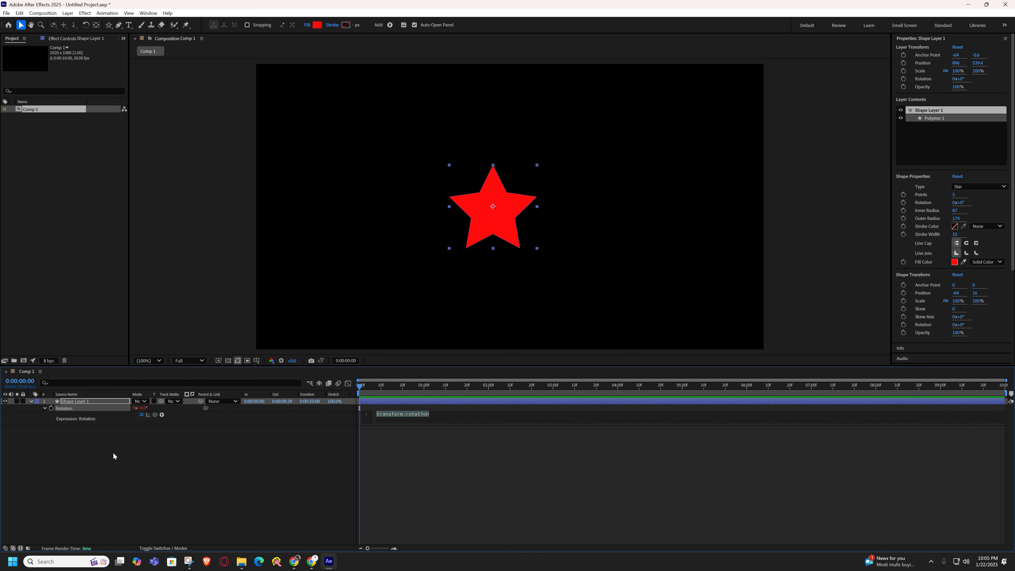
type("tim")
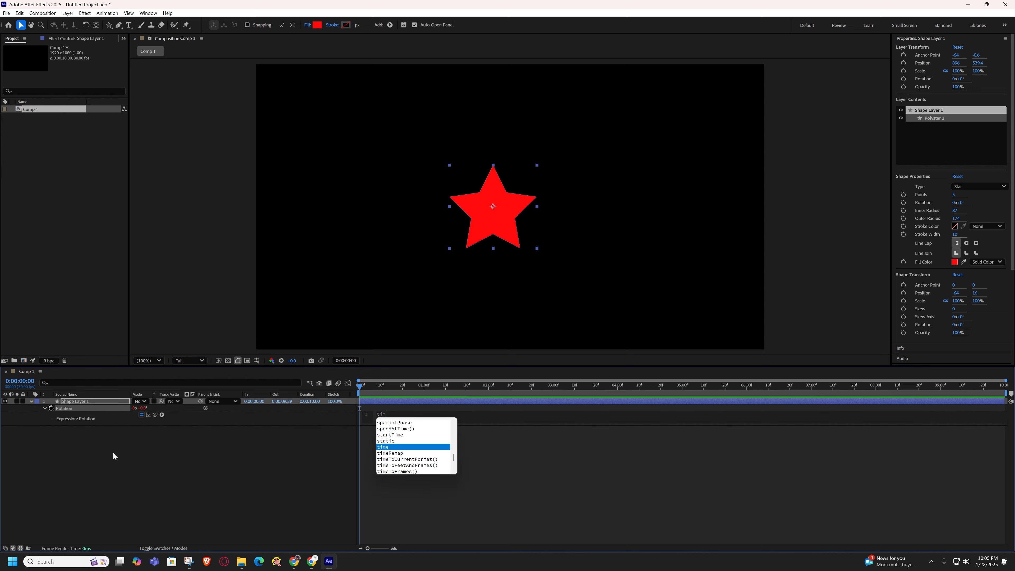
type("e*")
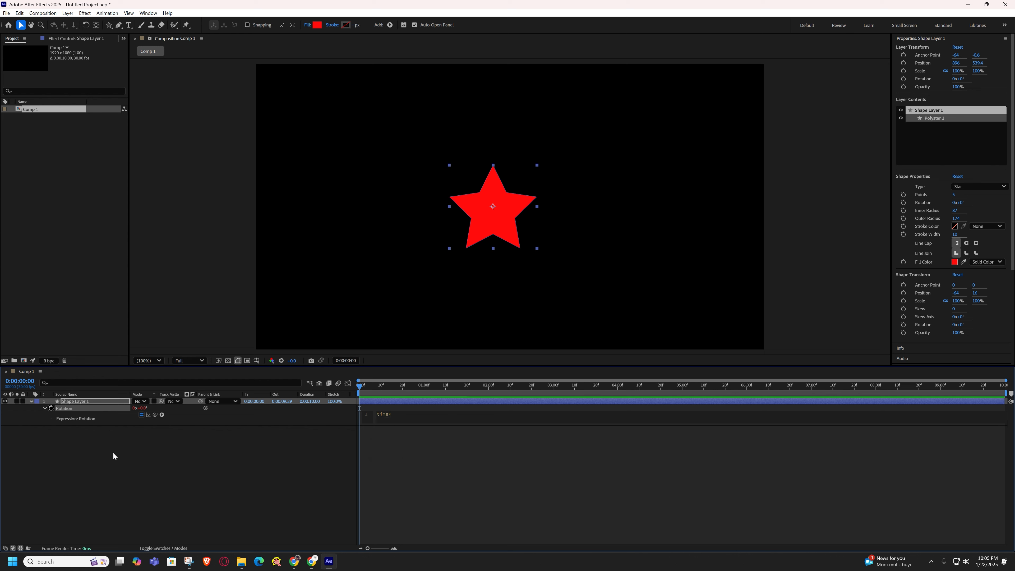
type("300")
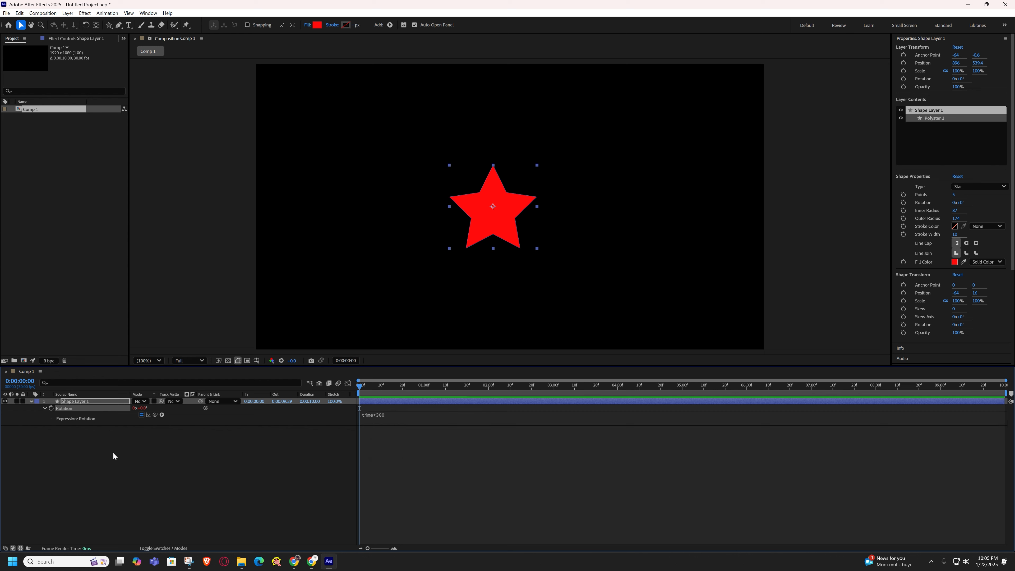
key("KP_Enter")
key("space")
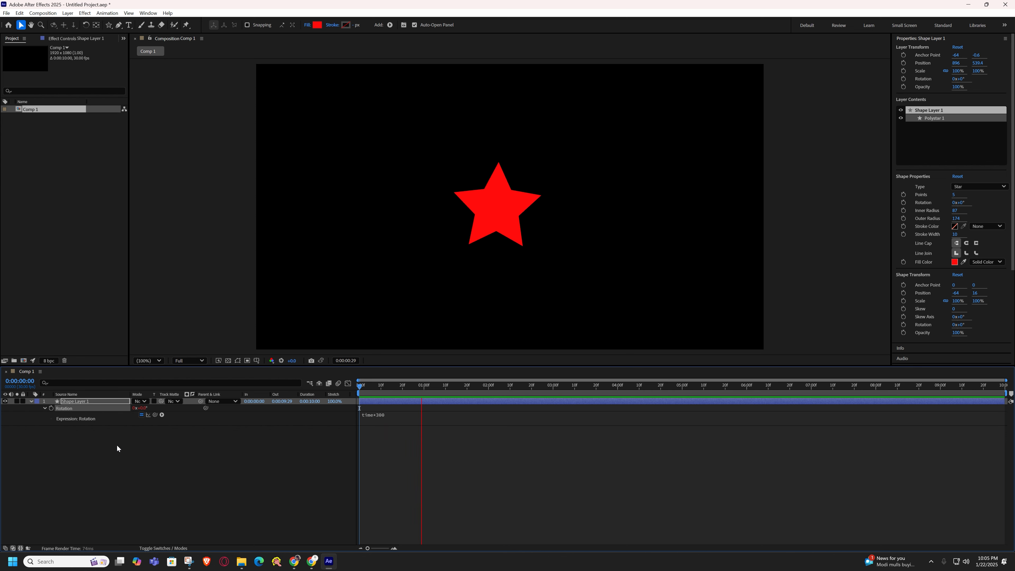
key("space")
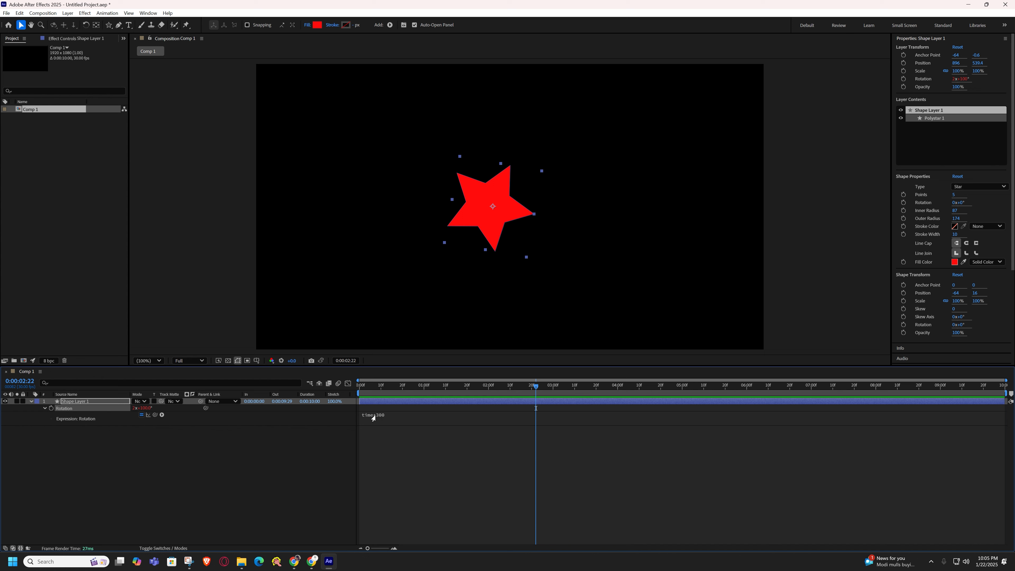
Make the Rotation multiplier negative so the expression reads time*-300, and preview the reversed spin.
left_click(386, 415)
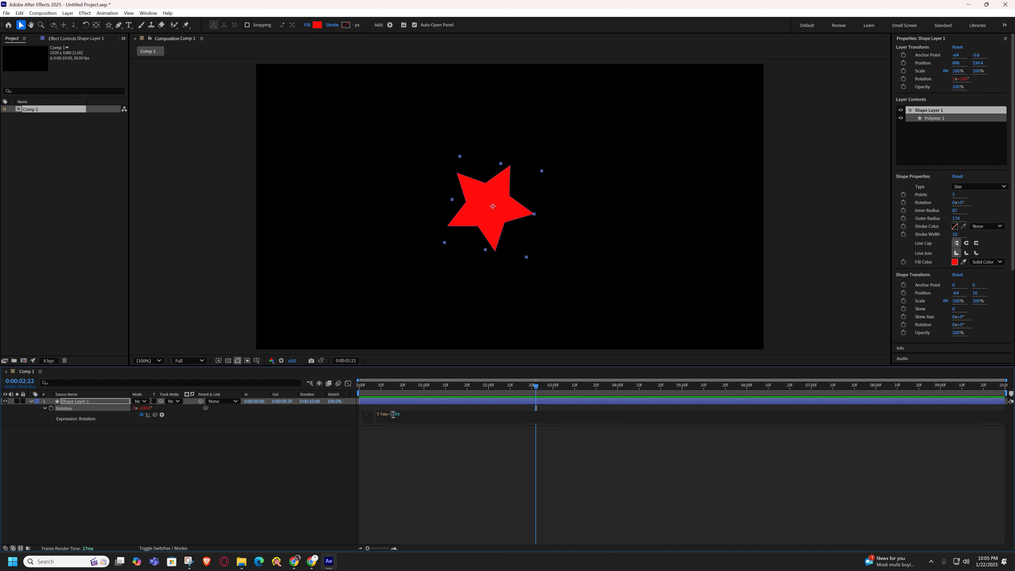
type("-")
key("KP_Enter")
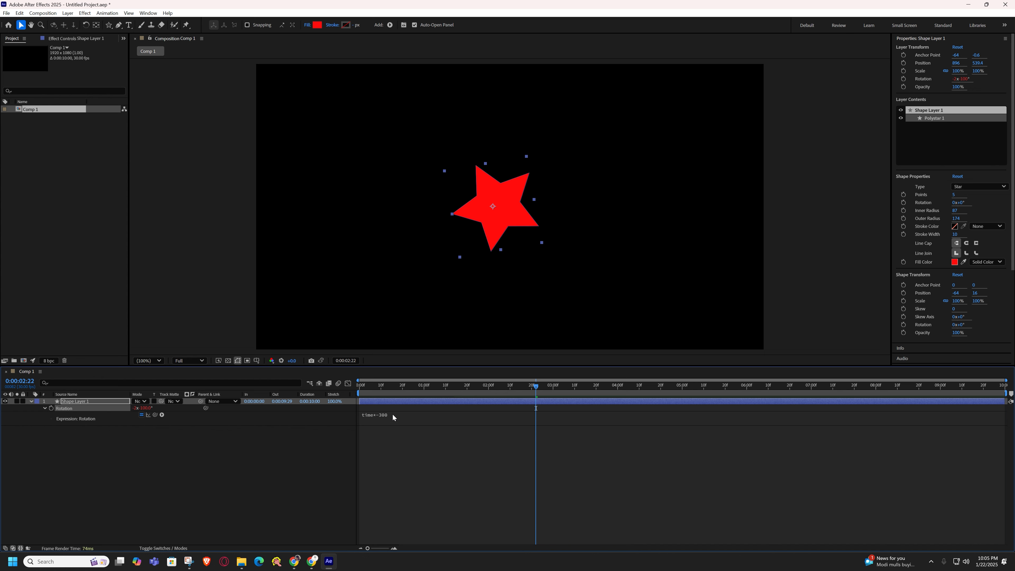
key("space")
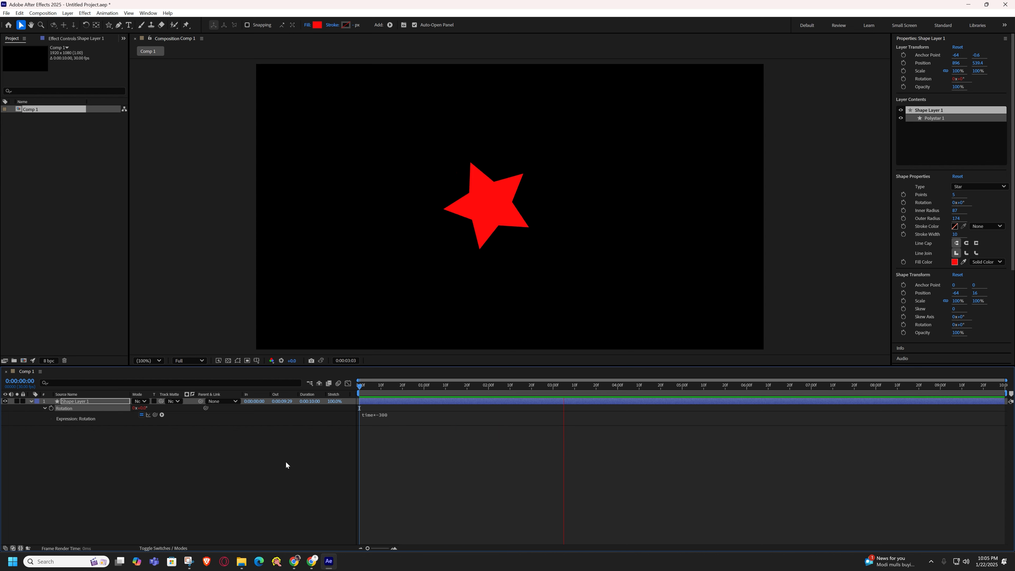
key("space")
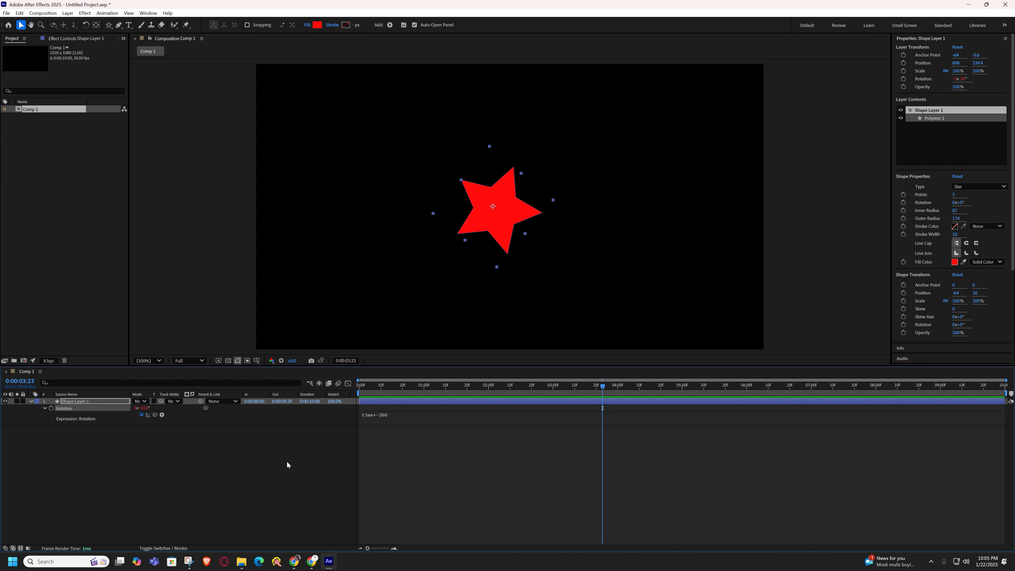
Remove the star's Rotation expression, apply time*300 to Rotation instead, and return to the first frame.
left_click(51, 408, "alt")
left_click(109, 444)
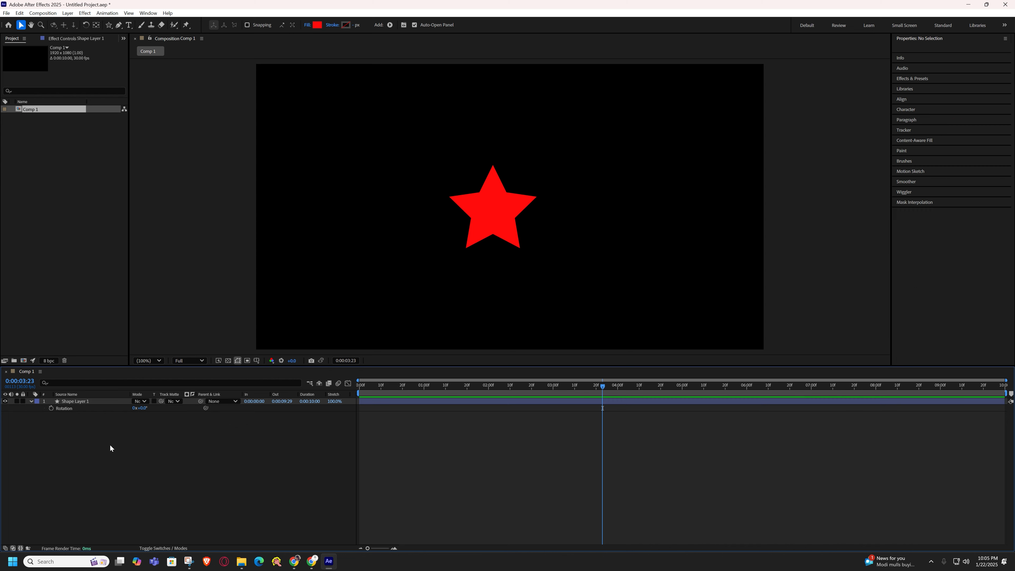
left_click(86, 401)
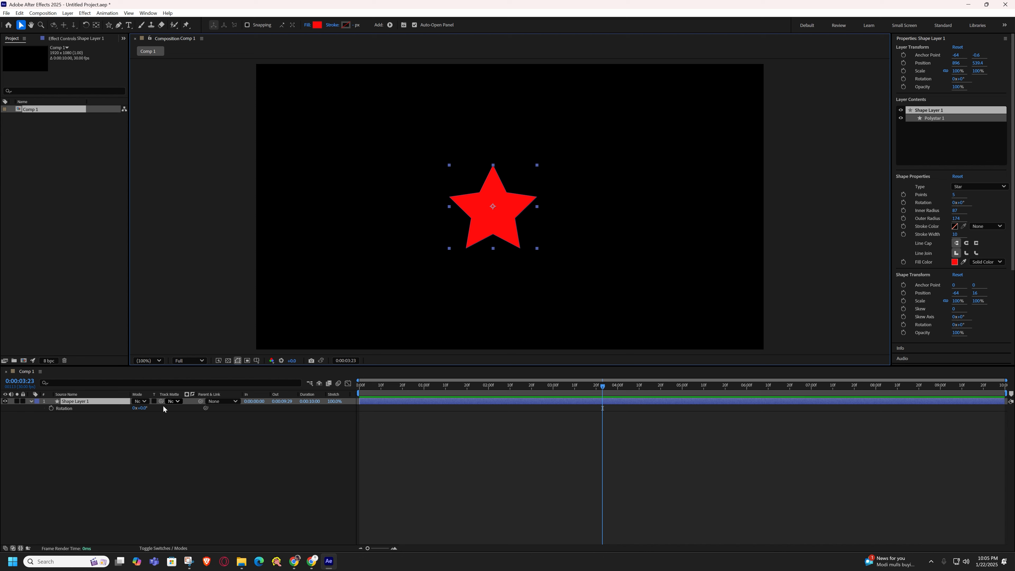
left_click(51, 408, "alt")
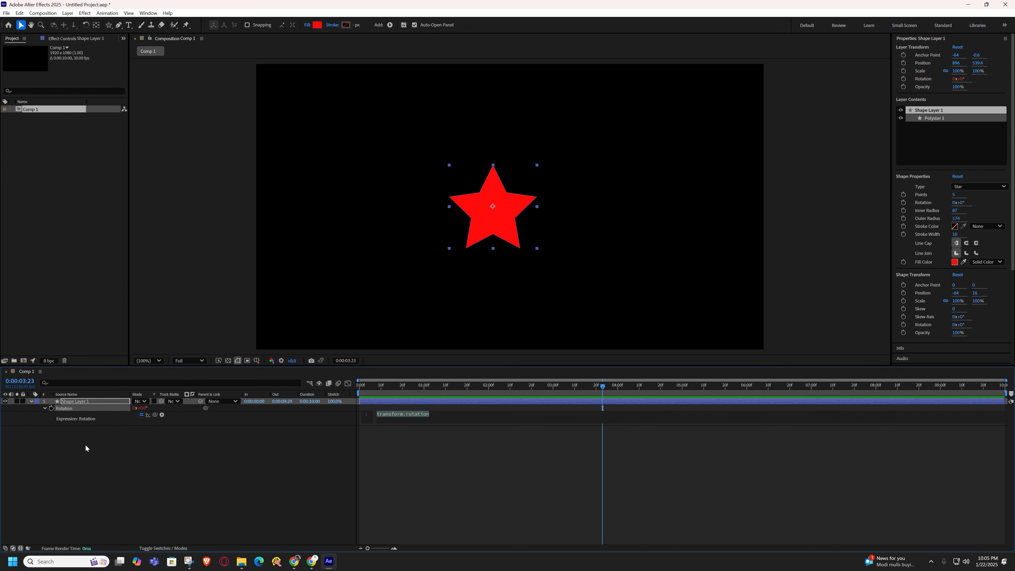
type("time")
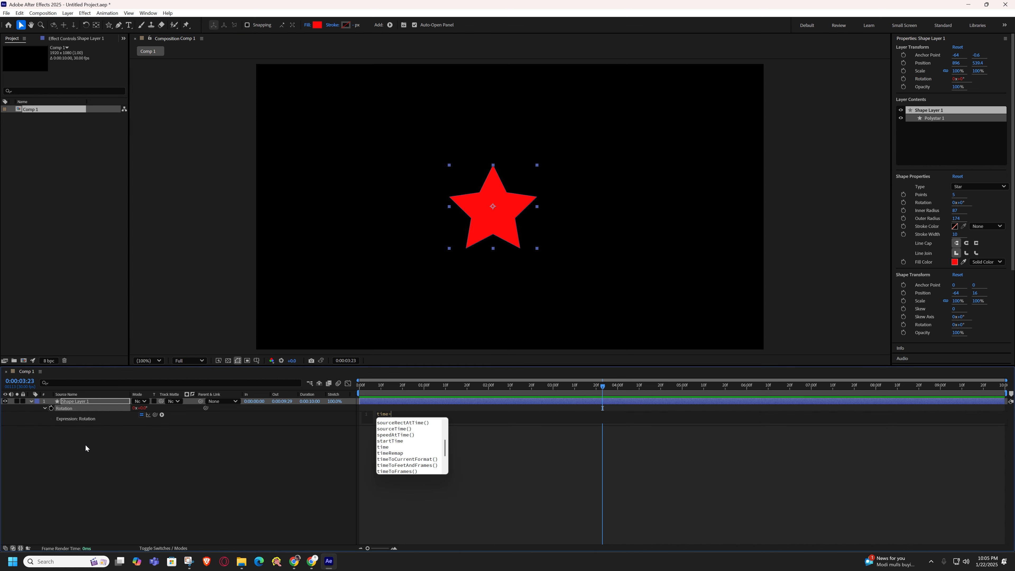
type("*300")
key("KP_Enter")
key("Home")
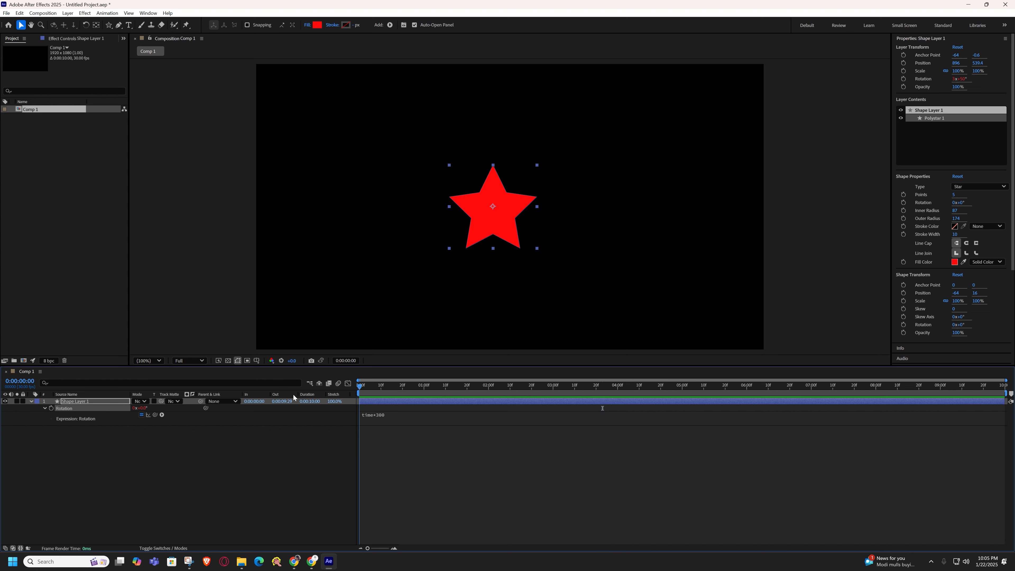
left_click(113, 493)
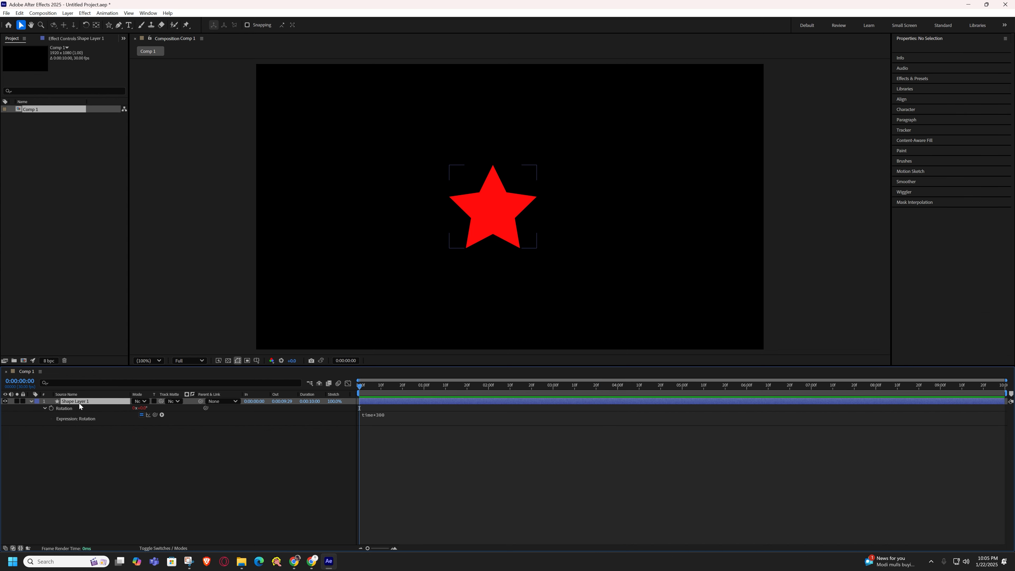
Show the star's Position alongside Rotation, keyframe it at 0 seconds, and move the star horizontally to about X 1691 at 1 second.
left_click(79, 402)
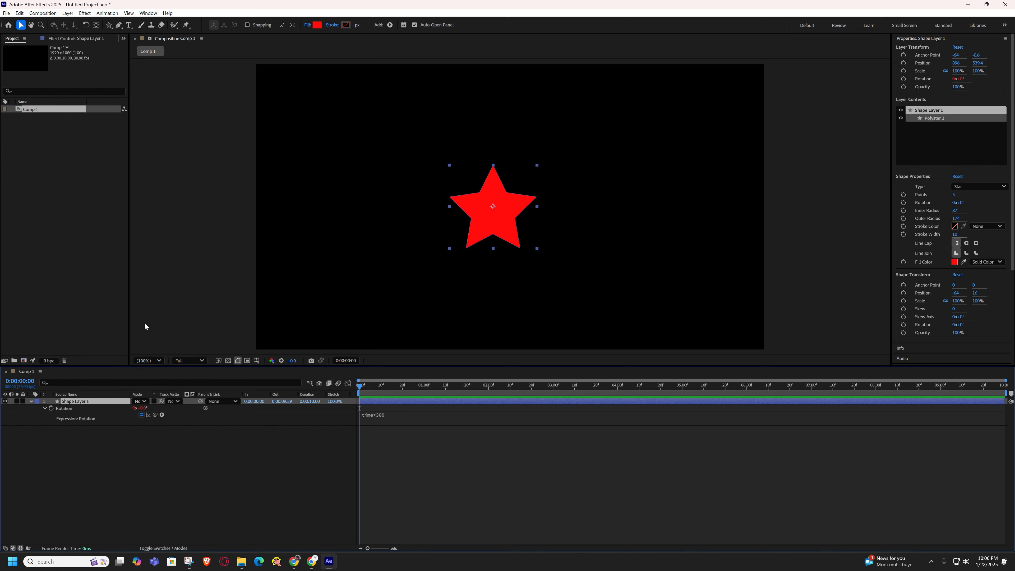
key("shift+p")
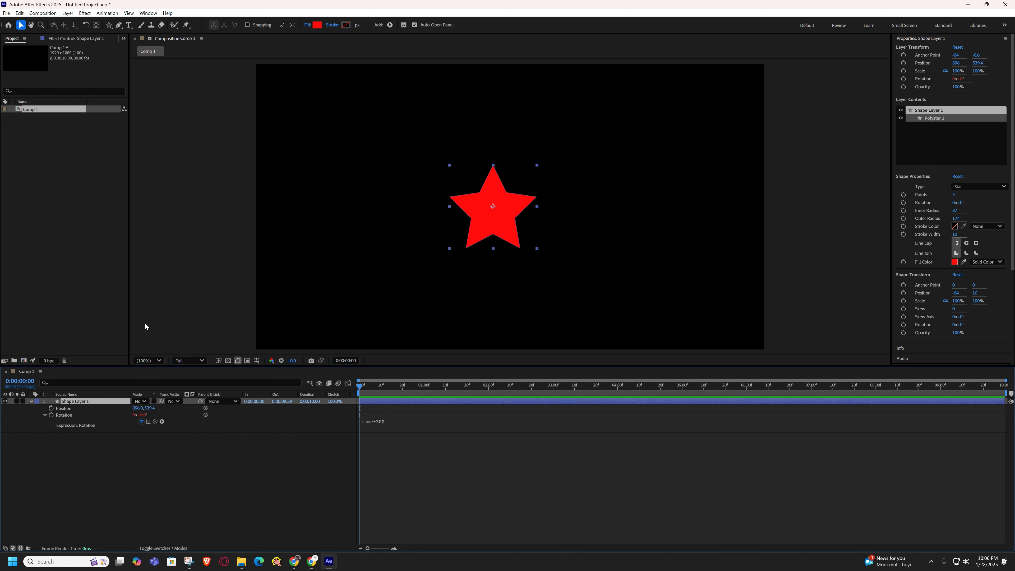
left_click(50, 408)
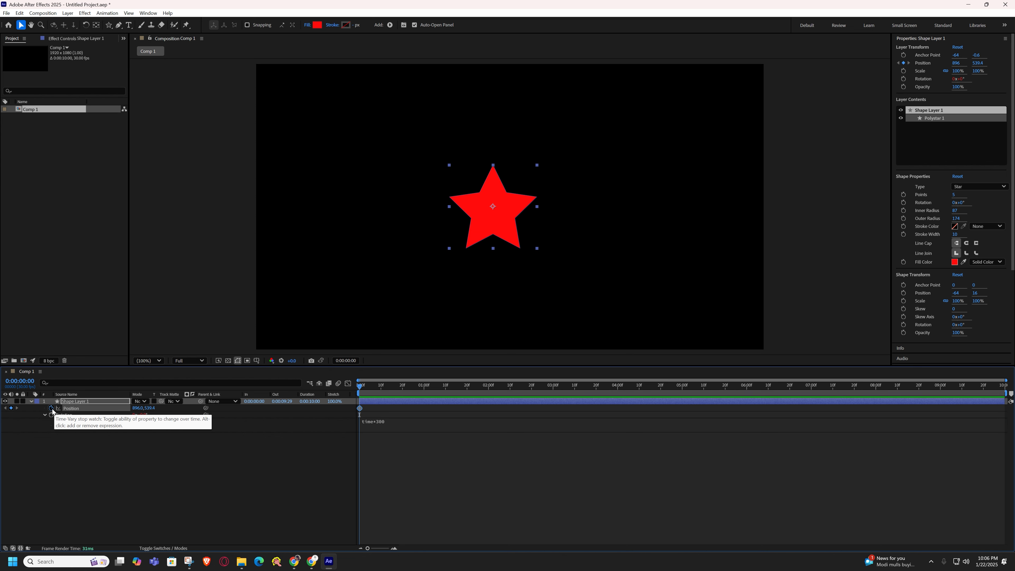
left_click_drag(384, 387, 424, 390)
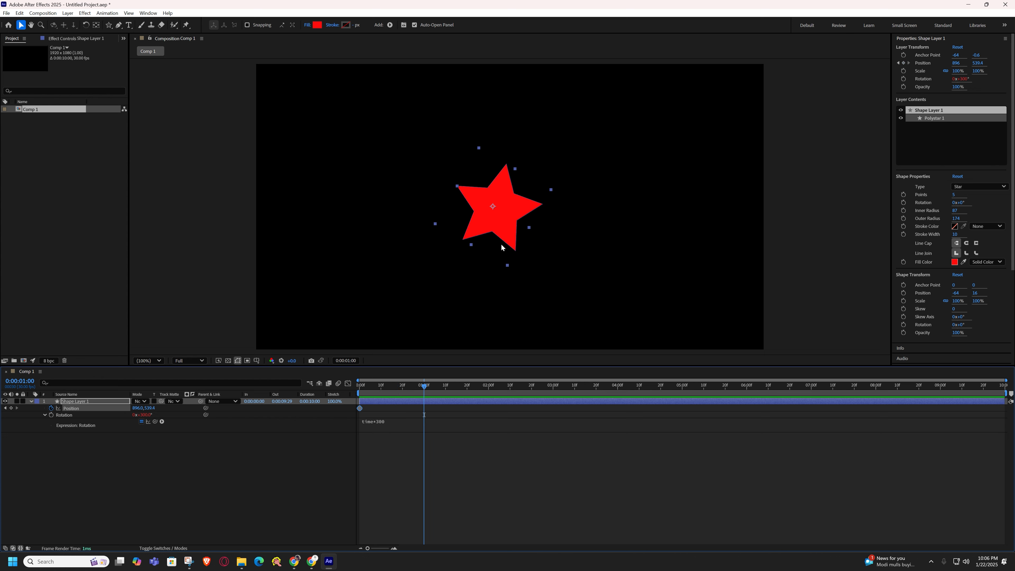
left_click_drag(503, 224, 713, 223)
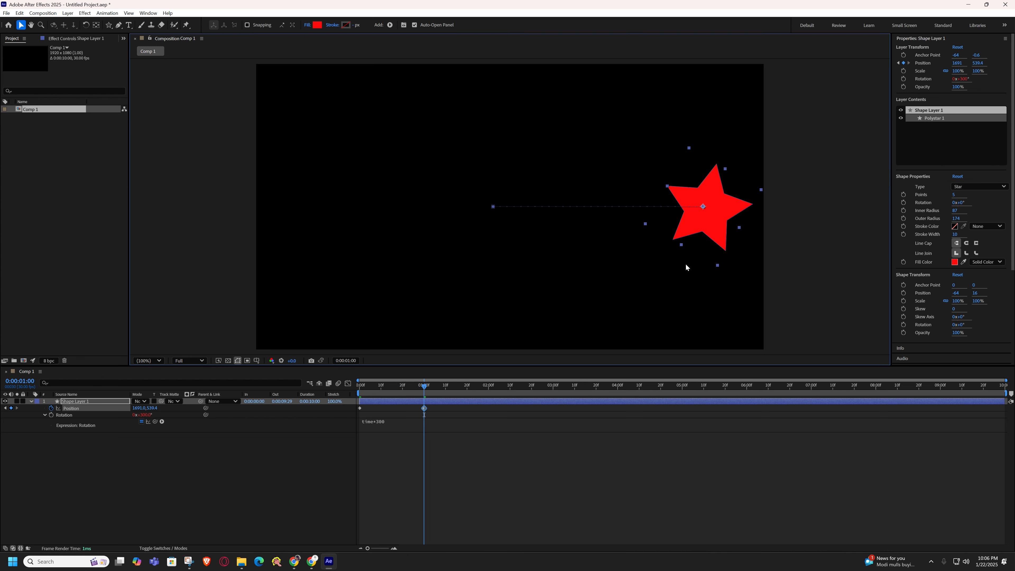
At 0 seconds, move the star horizontally to about X 246 and preview it rolling across the composition.
left_click_drag(381, 390, 351, 394)
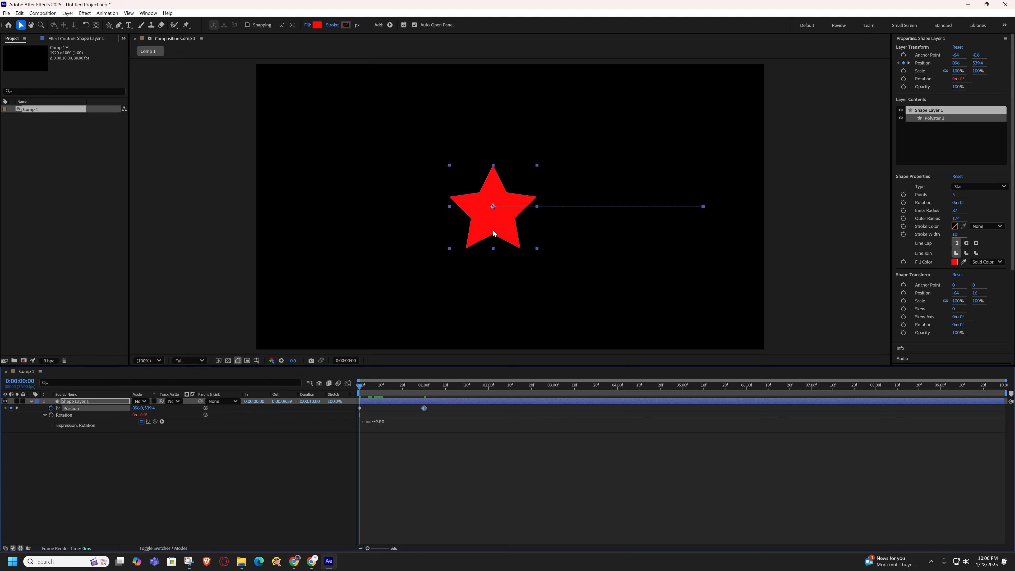
left_click_drag(494, 234, 322, 234)
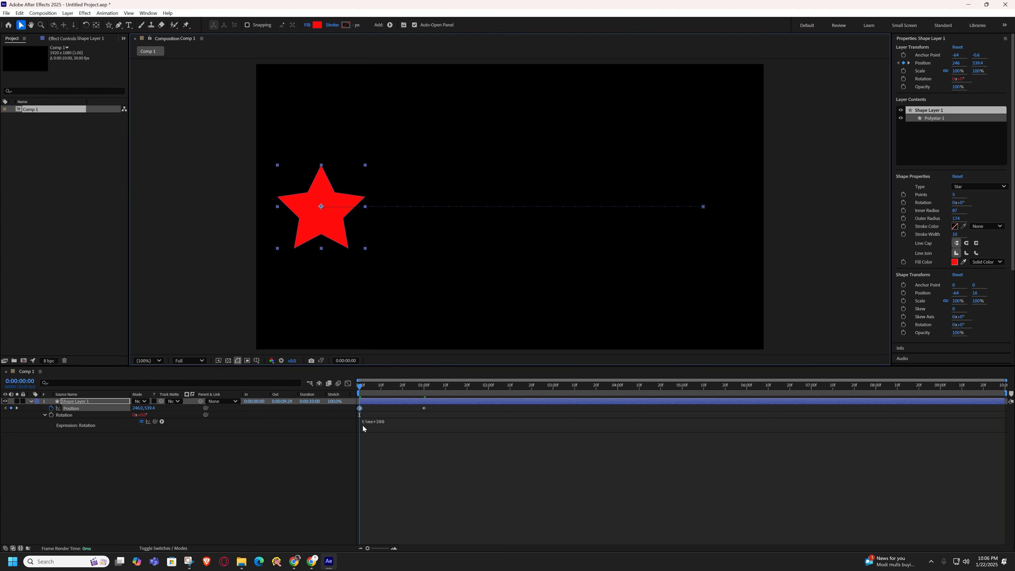
left_click(345, 440)
key("h")
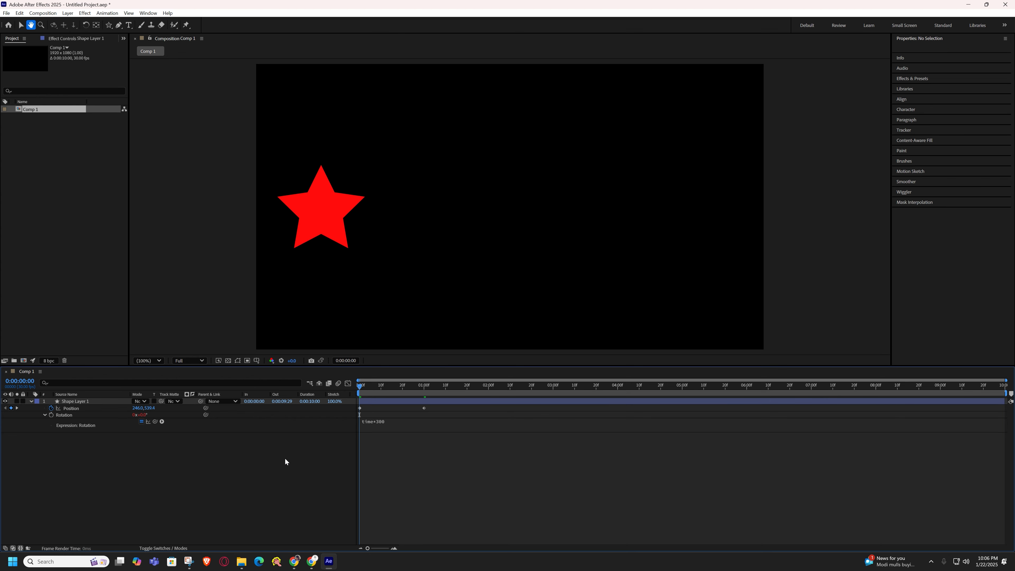
key("space")
key("space")
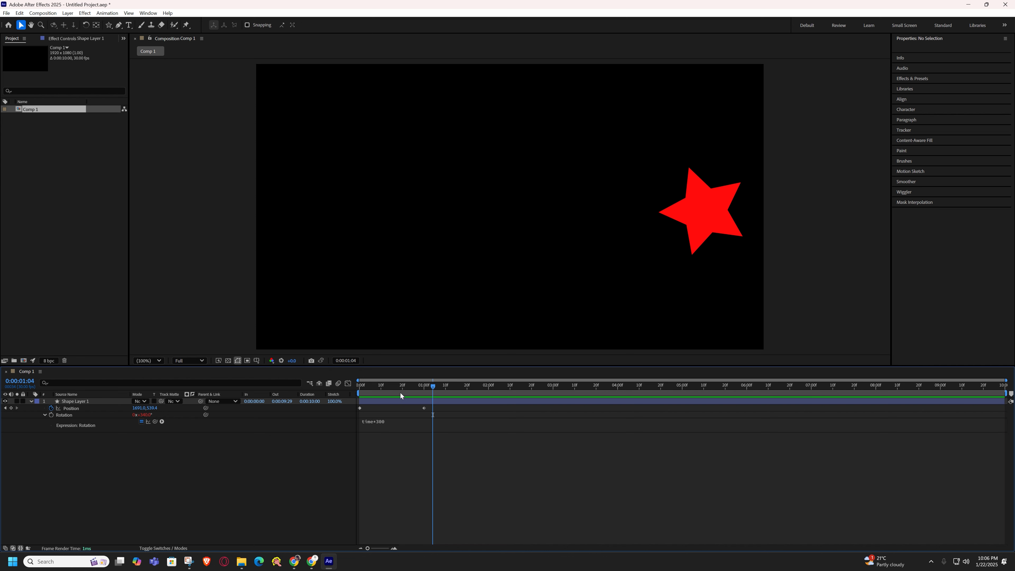
key("space")
key("space")
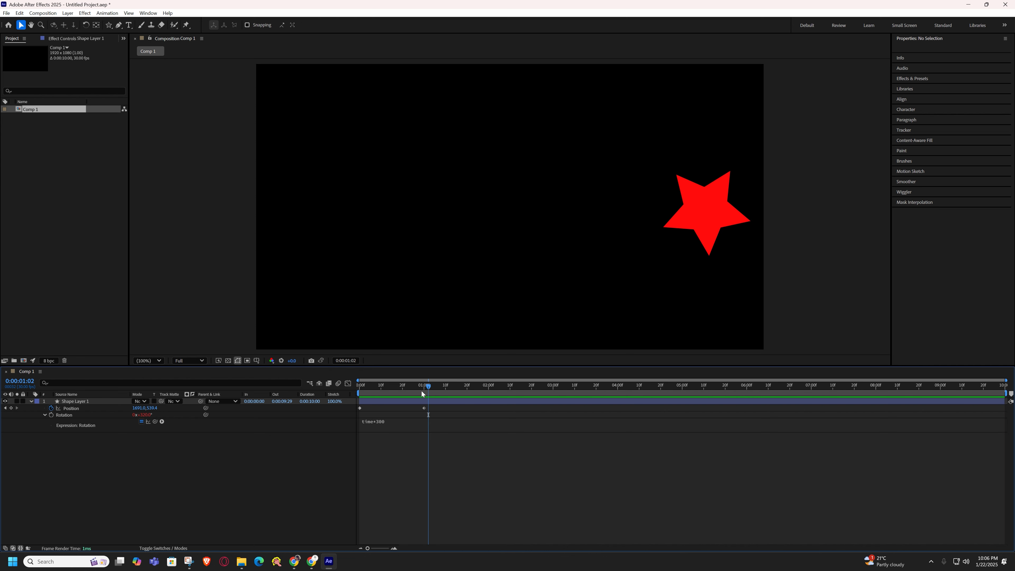
Copy the first Position keyframe to 2 seconds so the star returns to its start, and preview the motion.
left_click_drag(421, 391, 489, 390)
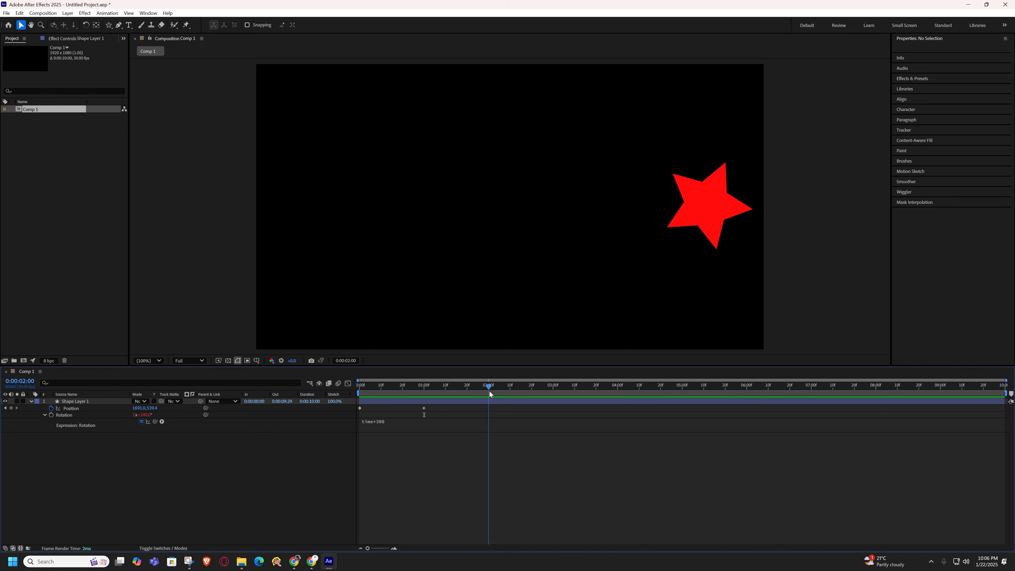
left_click(362, 408)
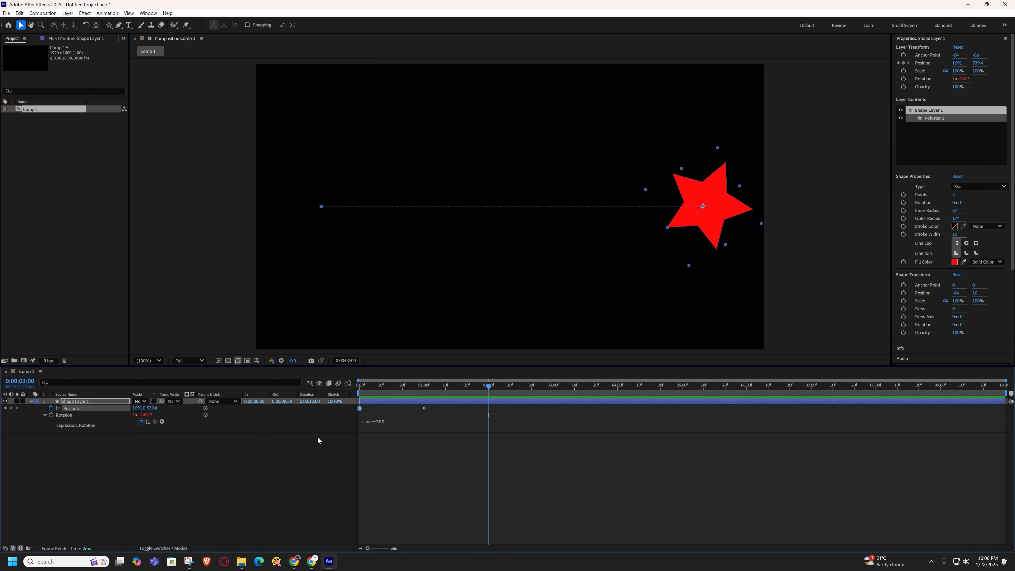
key("space")
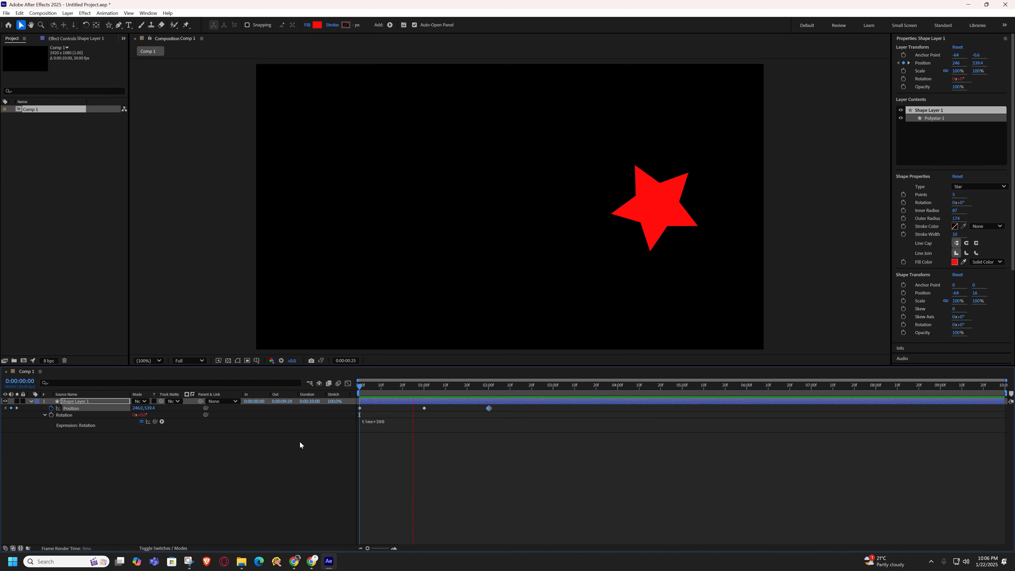
key("space")
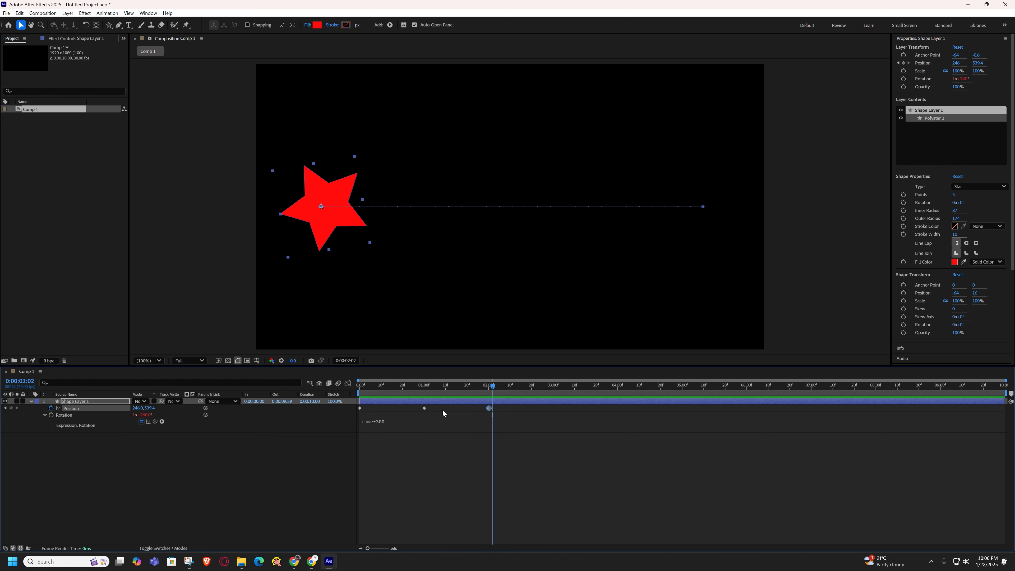
Apply the expression loopOut() to the star layer's Position and preview the repeating movement.
left_click(131, 467)
left_click(106, 402)
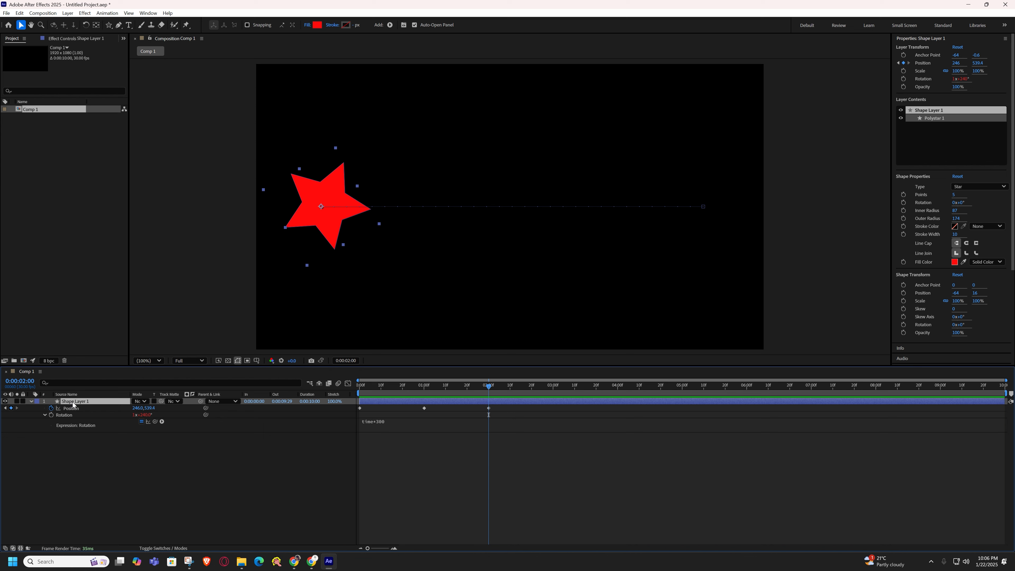
left_click(51, 408, "alt")
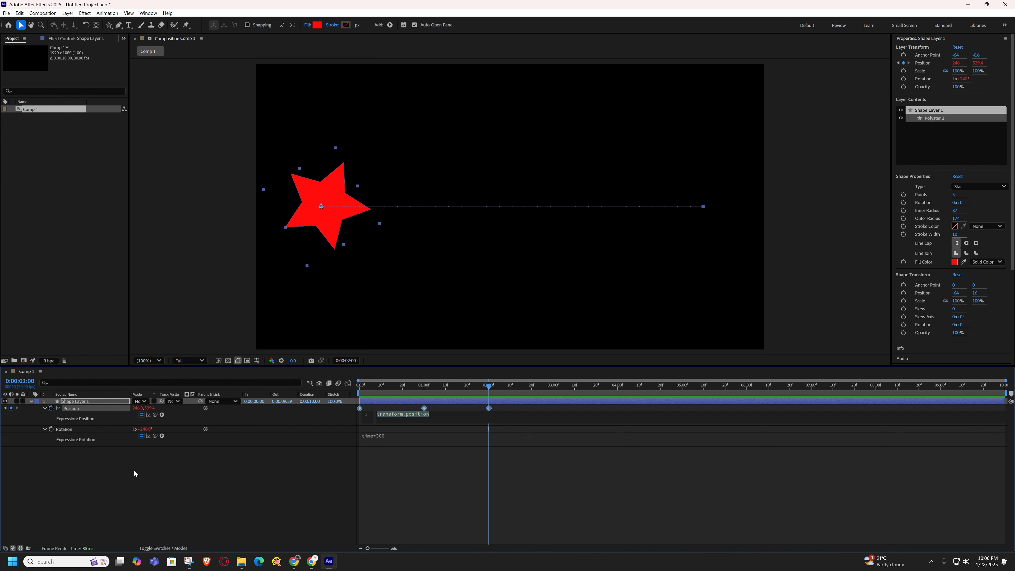
type("loop")
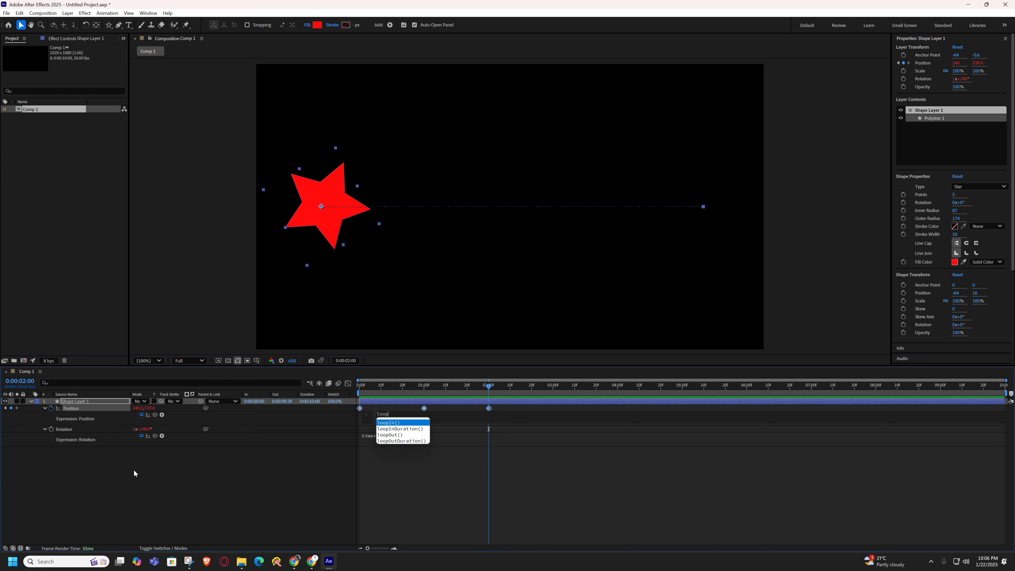
key("Down")
key("Down")
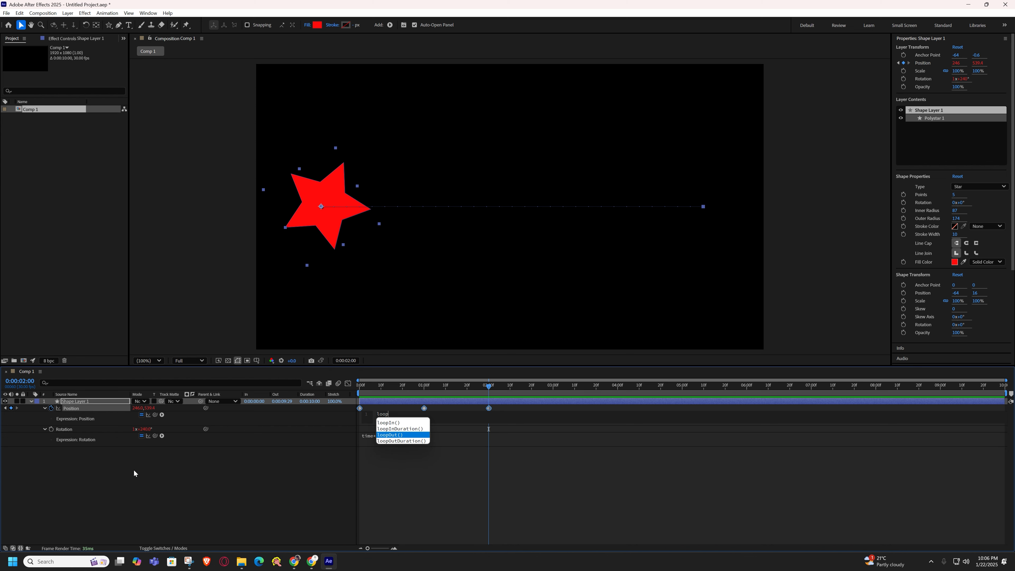
key("Return")
key("KP_Enter")
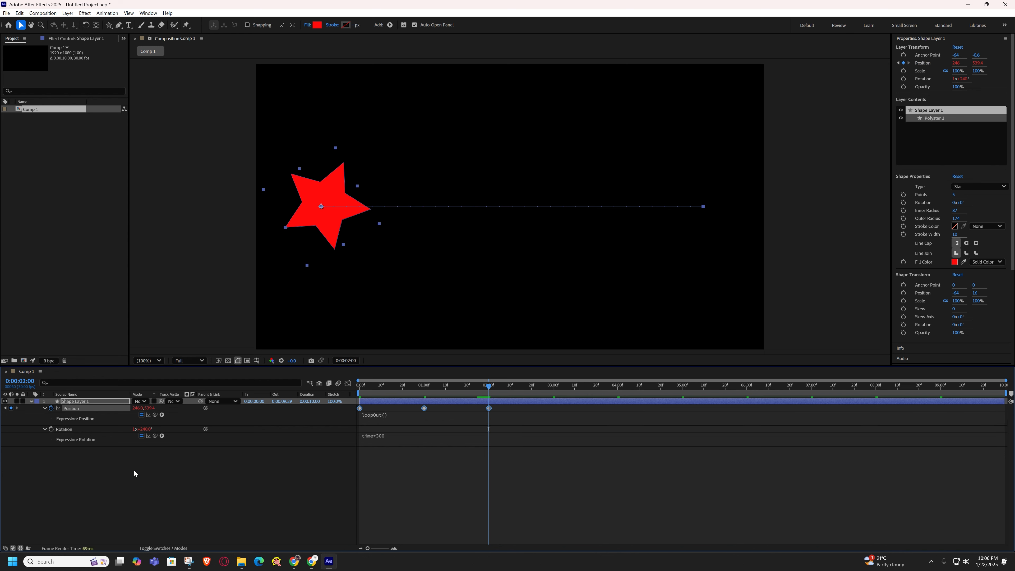
key("space")
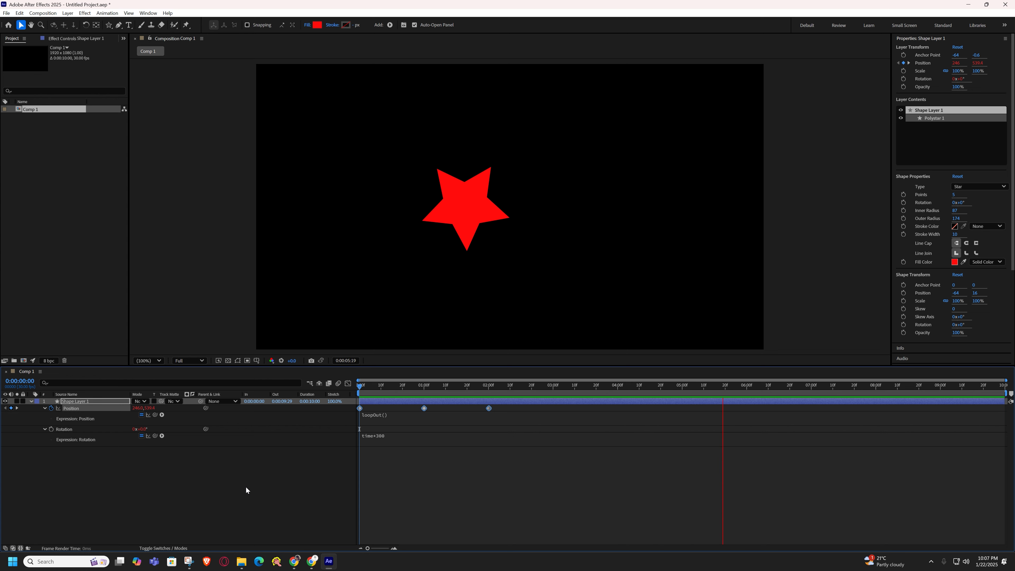
key("space")
Review the three Position keyframes and play the looping animation again from the first frame.
left_click_drag(504, 406, 354, 440)
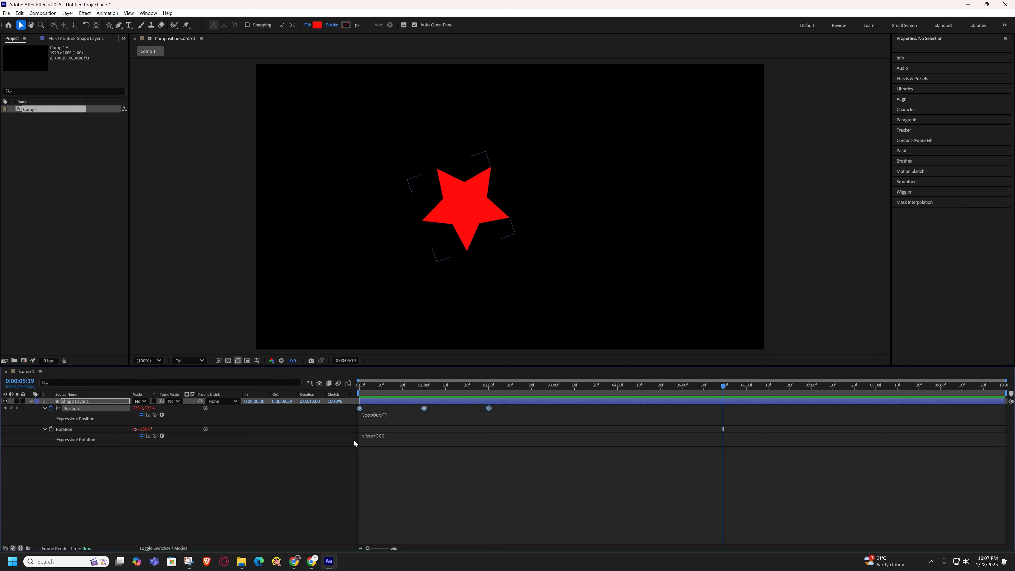
left_click(393, 439)
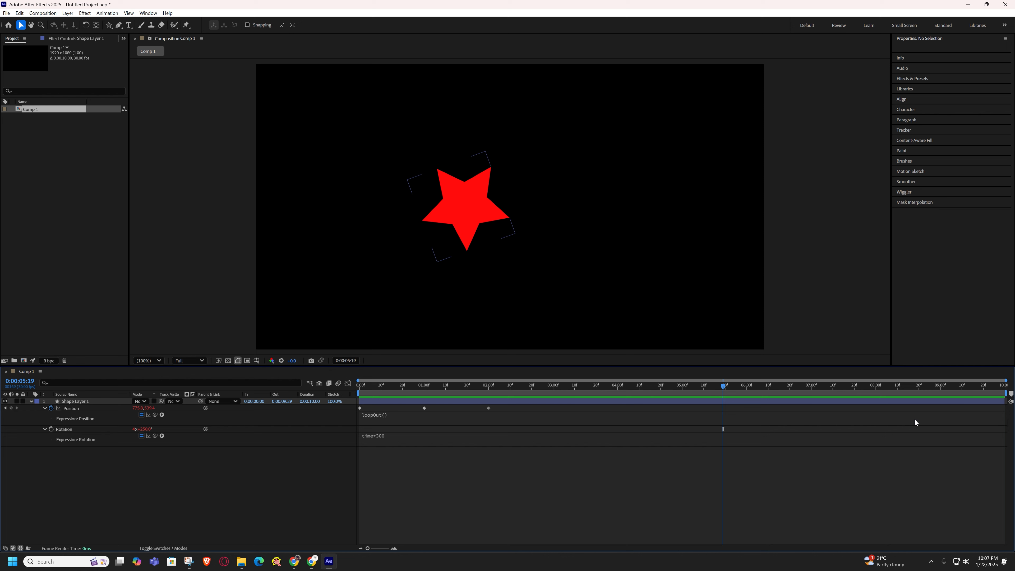
left_click_drag(438, 389, 302, 456)
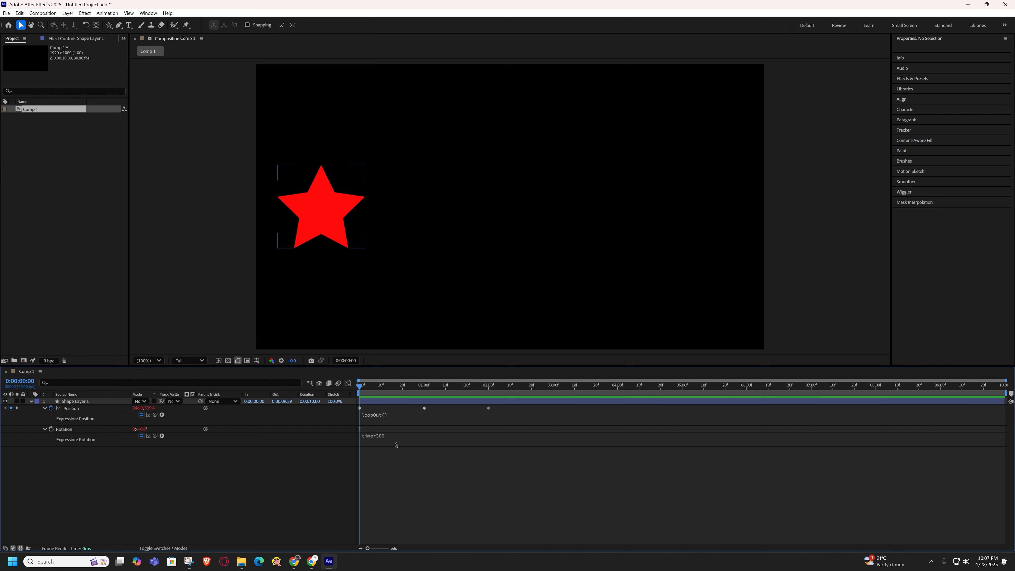
left_click(76, 405)
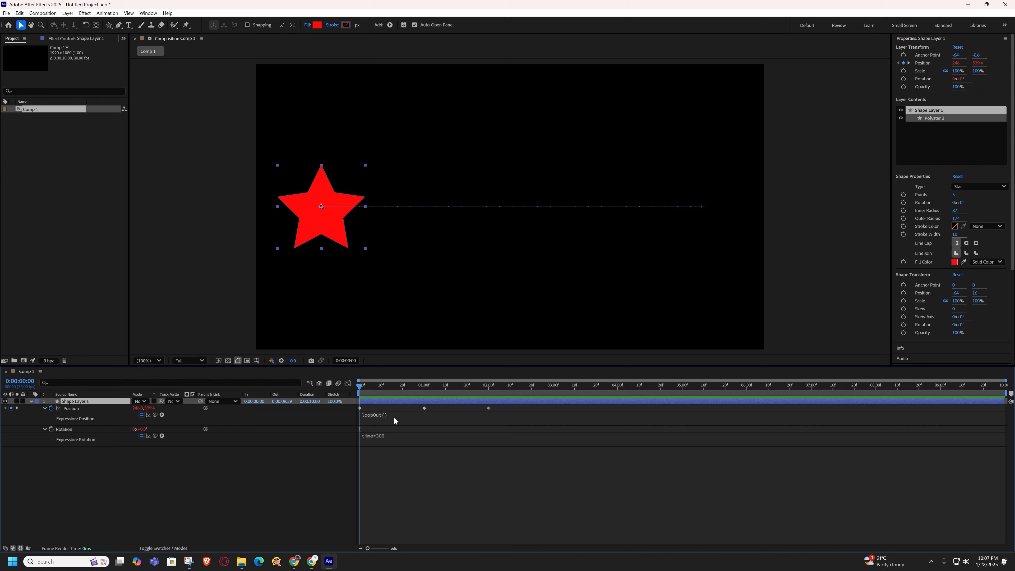
left_click(498, 409)
left_click(302, 421)
left_click(290, 442)
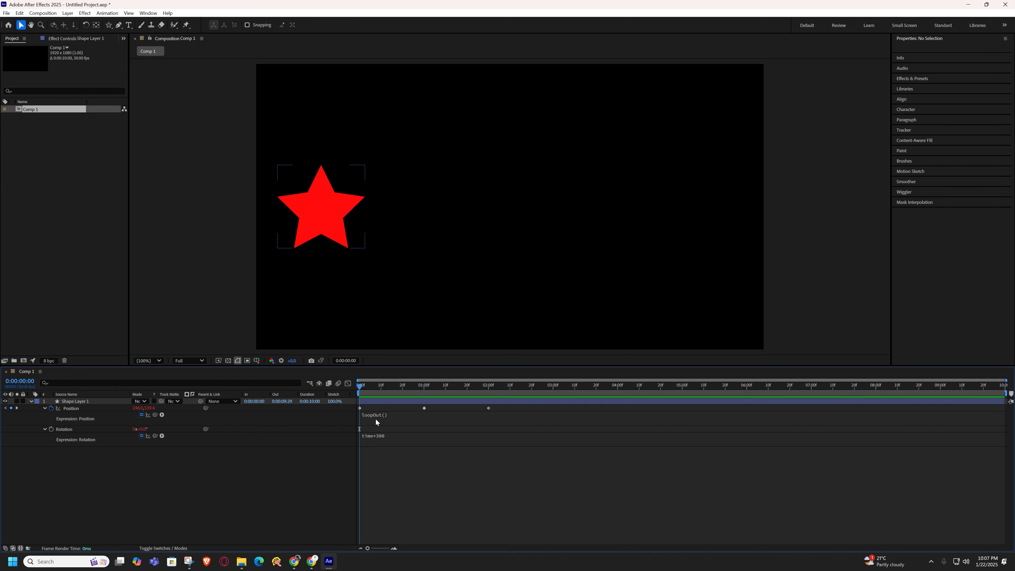
key("space")
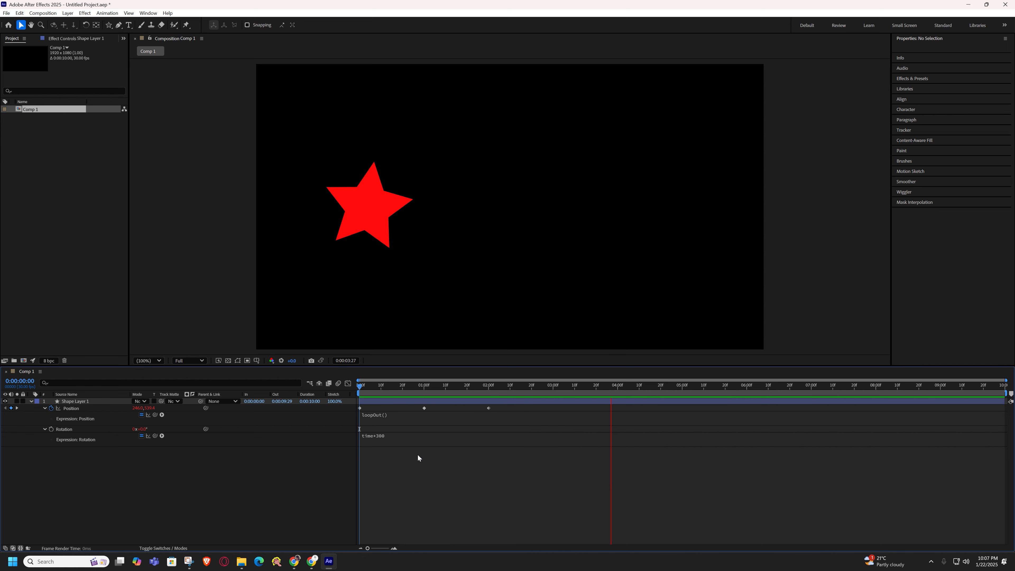
key("space")
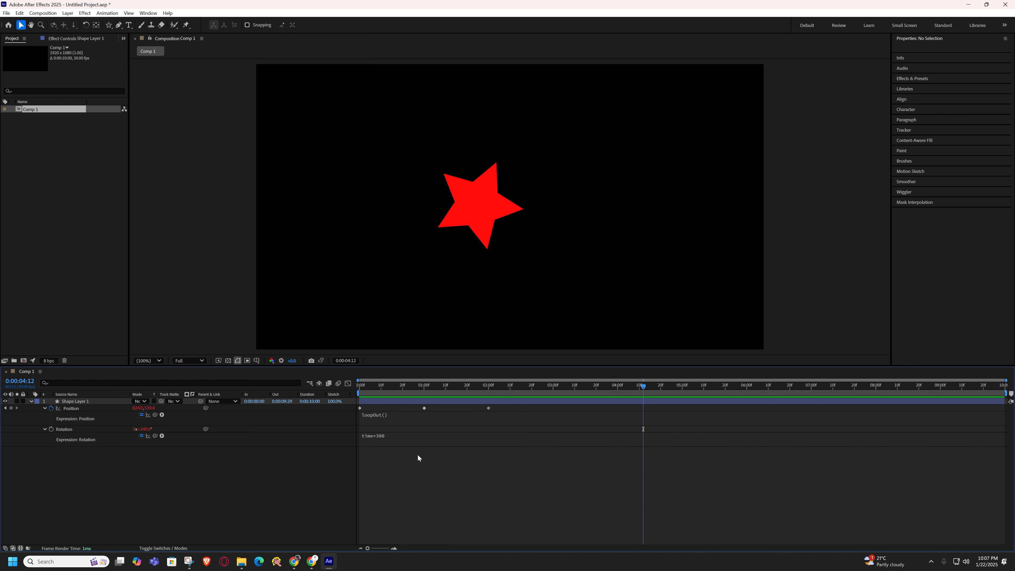
Stretch the three Position keyframes proportionally so the last one sits at about 3.3 seconds, and preview the slower loop.
left_click_drag(496, 405, 272, 435)
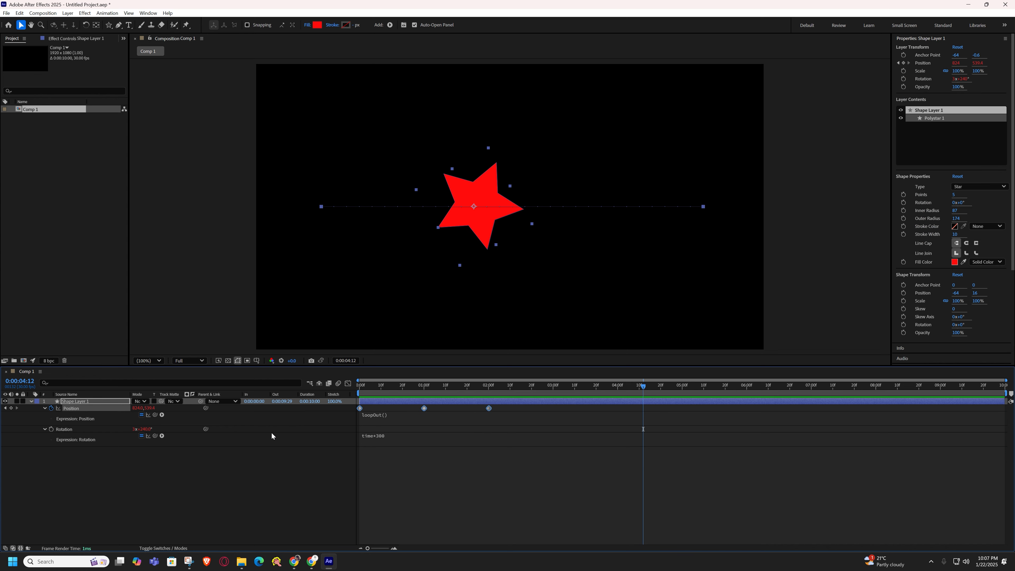
left_click_drag(489, 408, 574, 413)
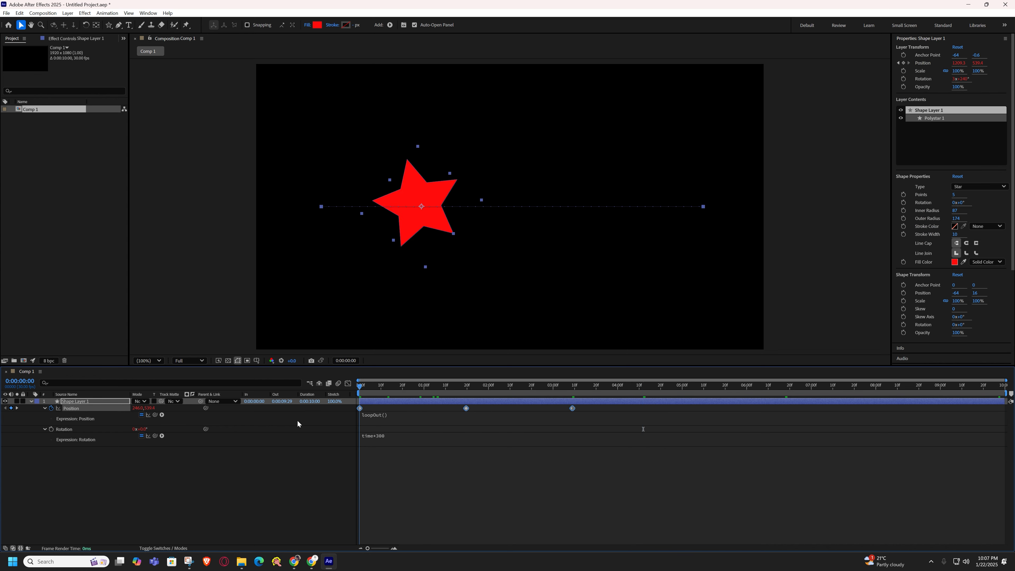
key("Home")
left_click(229, 492)
key("space")
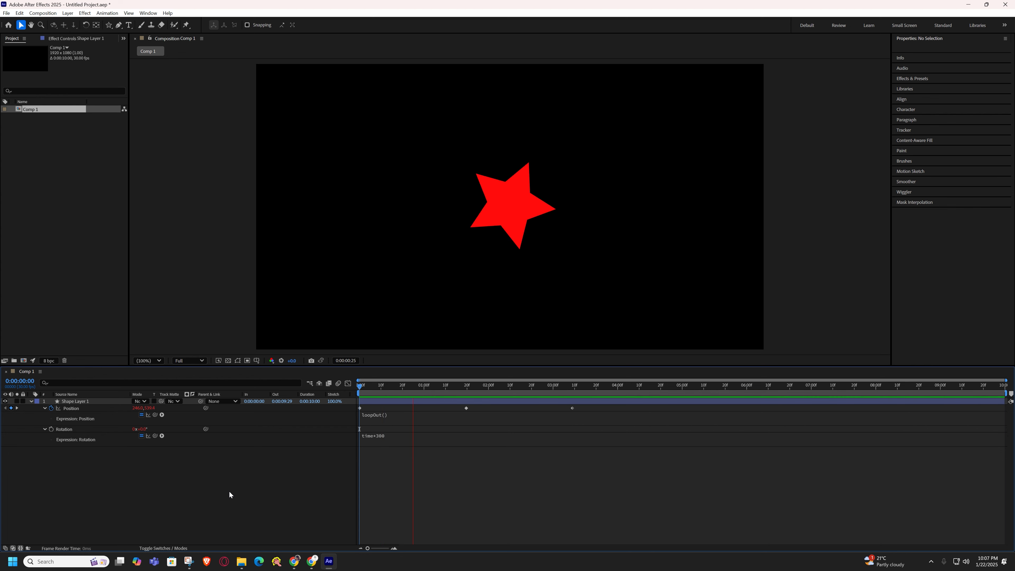